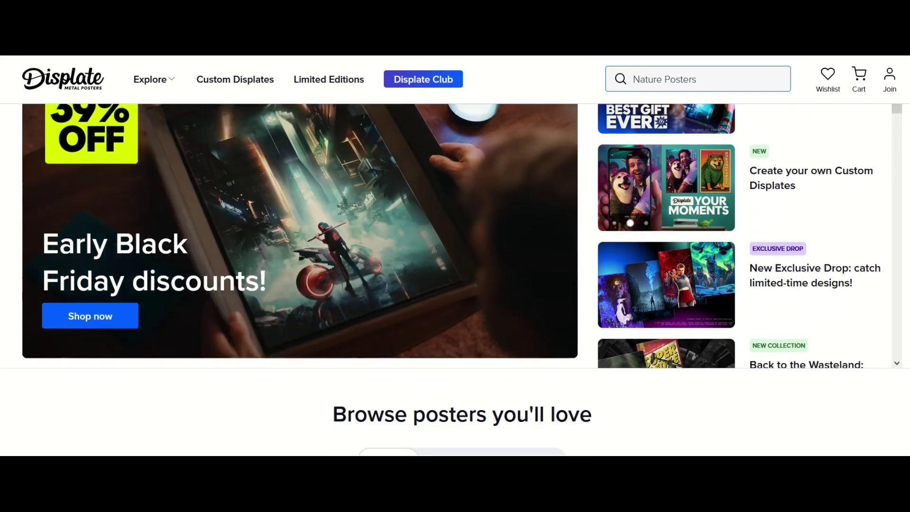
{"action": "scroll", "coordinate": [455, 280], "scroll_direction": "down", "scroll_amount": 5}
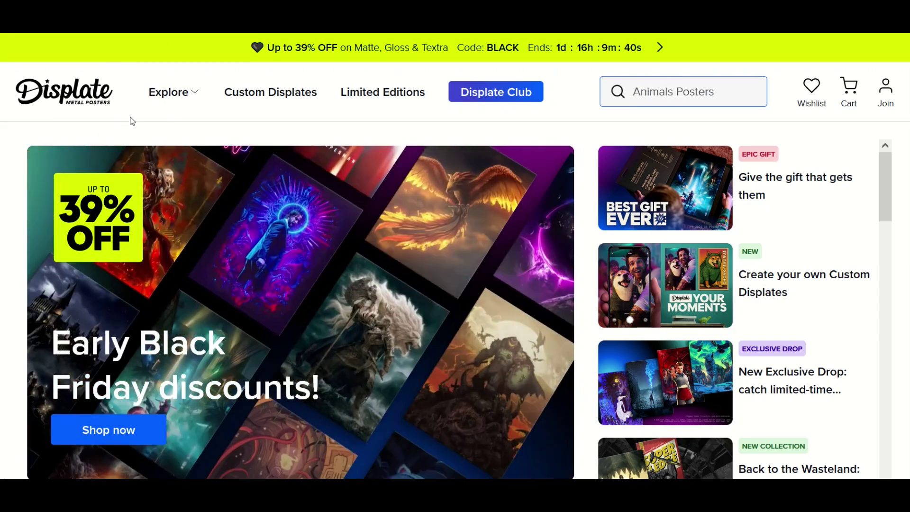
Show the Explore menu with Start Browsing, Shop by Categories, Fandoms and Artists
{"action": "mouse_move", "coordinate": [158, 102]}
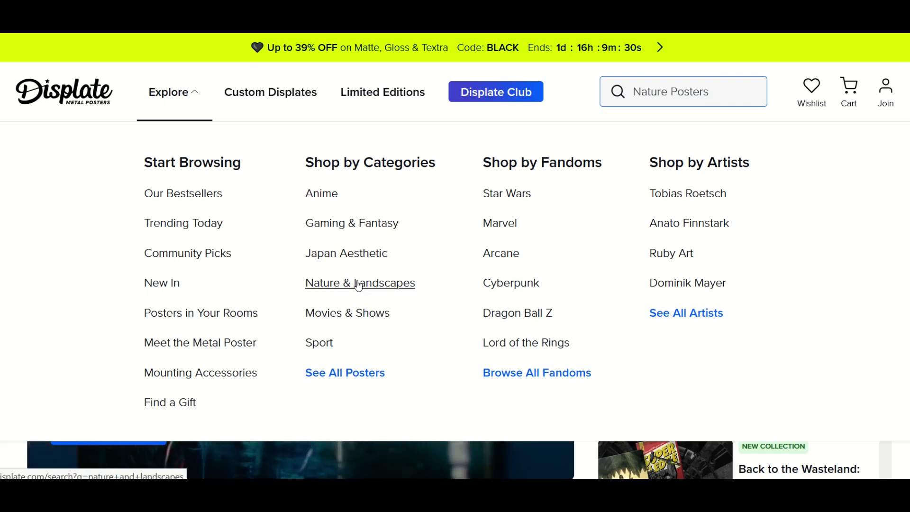
Open the full poster catalogue and scroll through it
{"action": "left_click", "coordinate": [318, 374]}
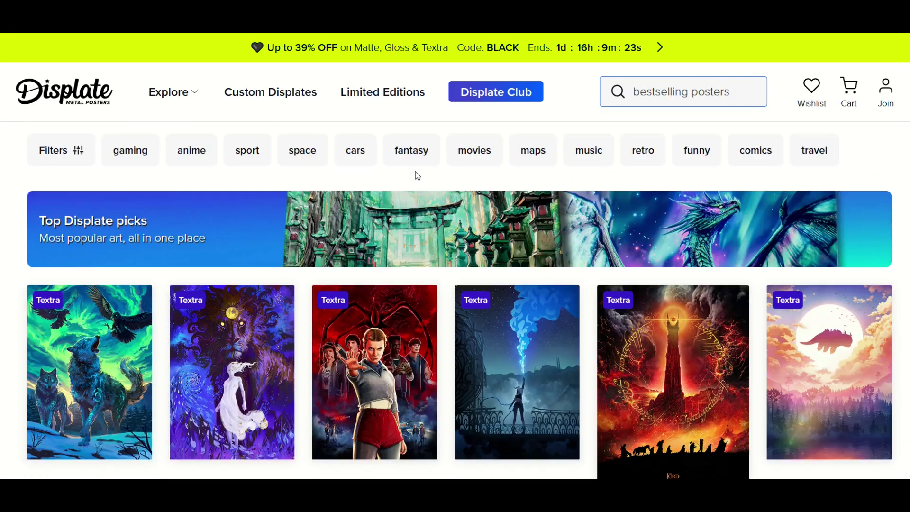
{"action": "scroll", "coordinate": [417, 176], "scroll_direction": "down", "scroll_amount": 5}
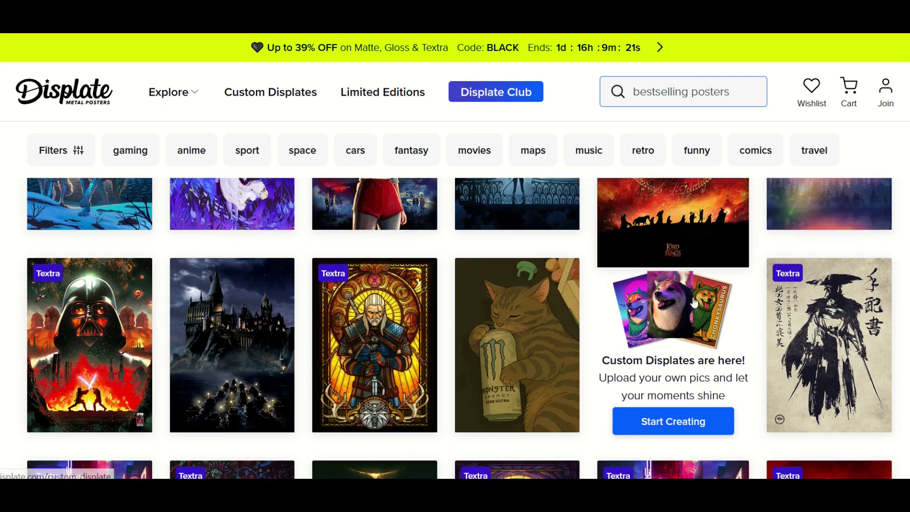
{"action": "scroll", "coordinate": [695, 304], "scroll_direction": "down", "scroll_amount": 6}
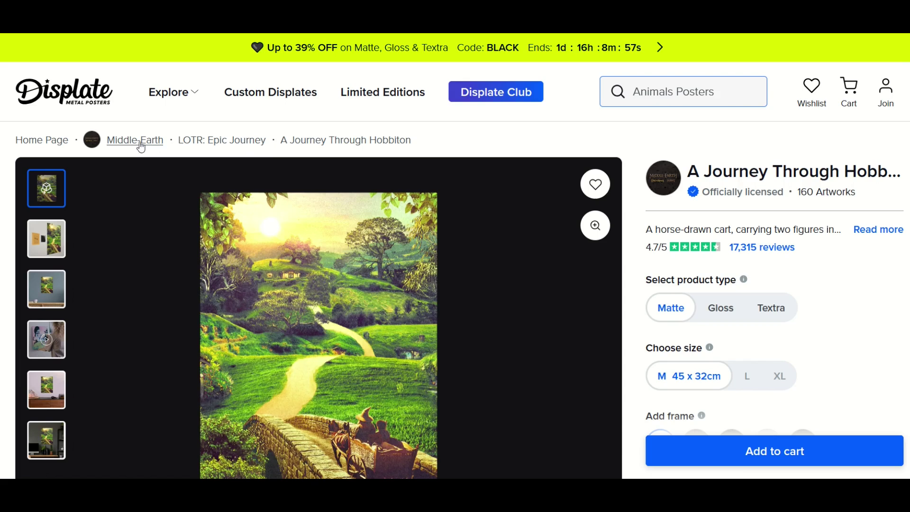
Go to the Middle-Earth brand shop and browse its Lord of the Rings poster grid
{"action": "left_click", "coordinate": [118, 140]}
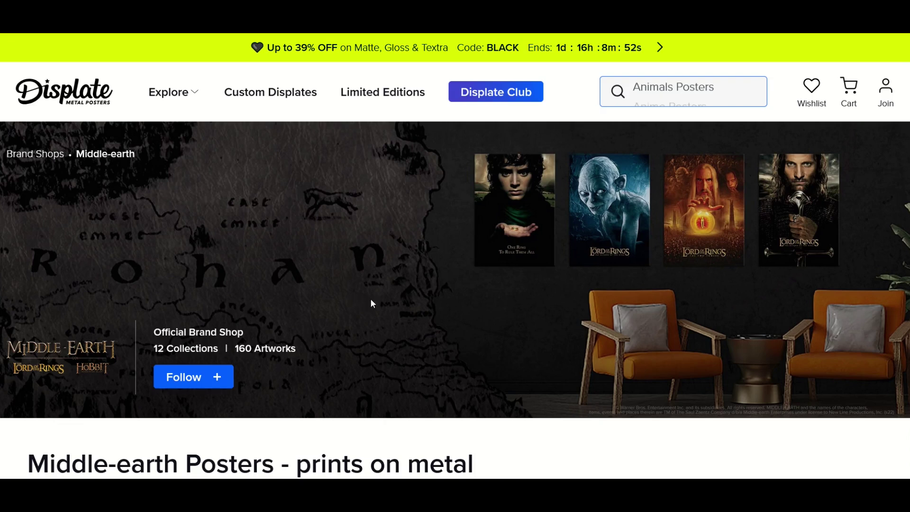
{"action": "scroll", "coordinate": [378, 294], "scroll_direction": "down", "scroll_amount": 2}
{"action": "scroll", "coordinate": [378, 295], "scroll_direction": "down", "scroll_amount": 2}
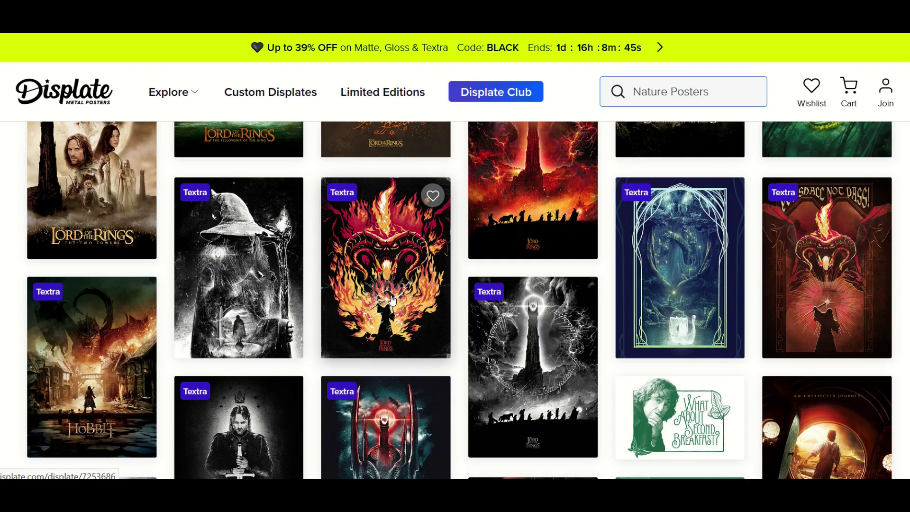
{"action": "scroll", "coordinate": [392, 300], "scroll_direction": "down", "scroll_amount": 4}
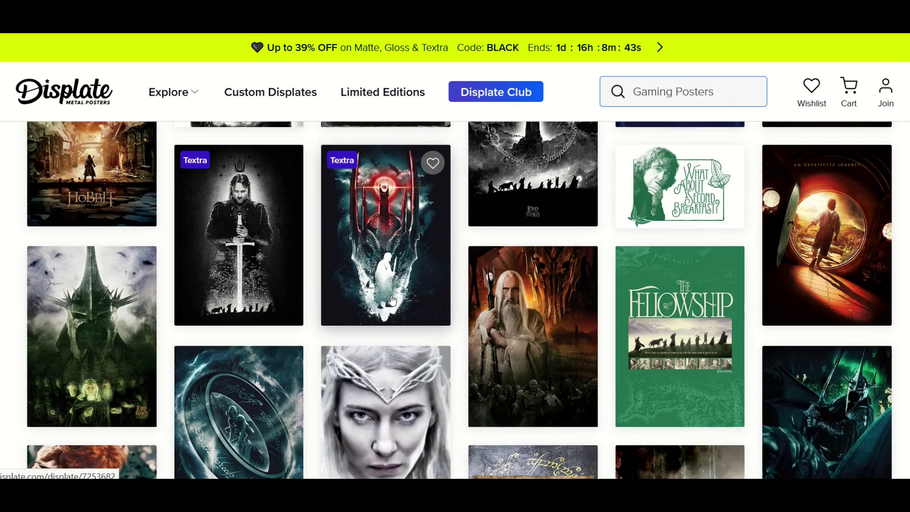
{"action": "scroll", "coordinate": [392, 300], "scroll_direction": "down", "scroll_amount": 5}
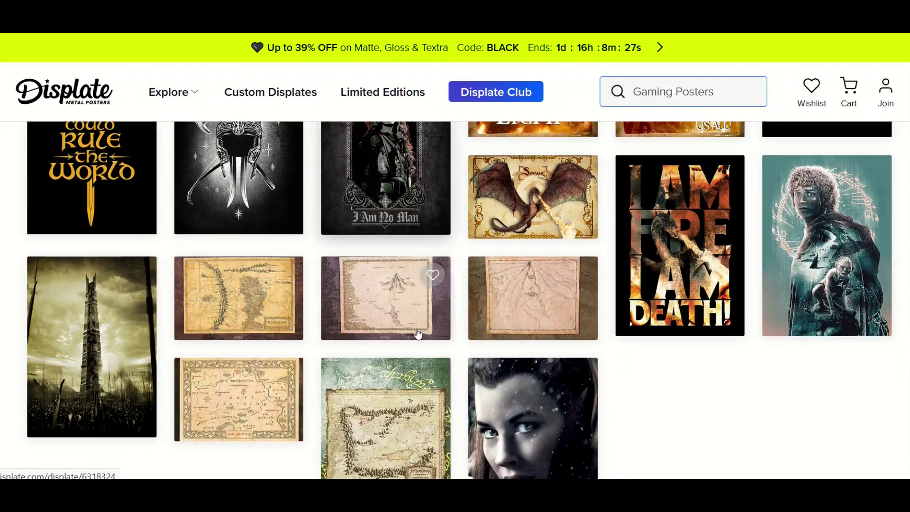
{"action": "scroll", "coordinate": [418, 334], "scroll_direction": "up", "scroll_amount": 1}
{"action": "scroll", "coordinate": [418, 335], "scroll_direction": "up", "scroll_amount": 10}
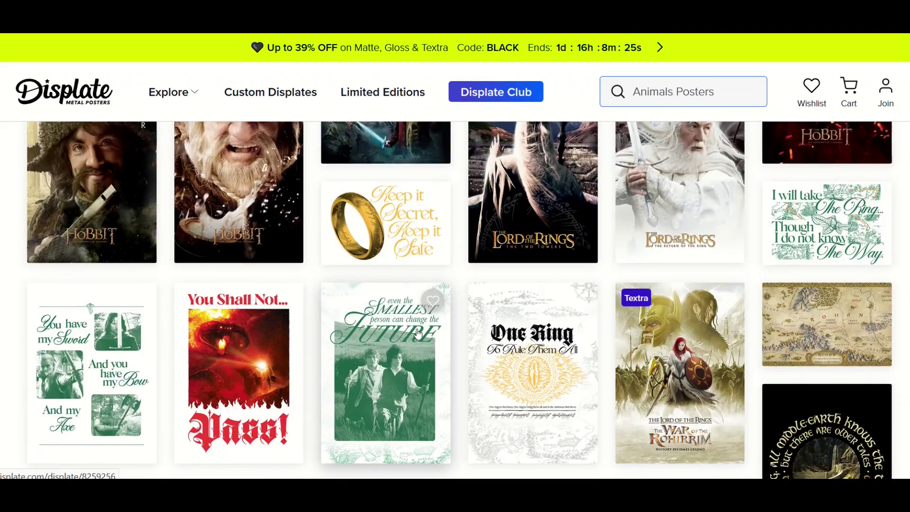
{"action": "scroll", "coordinate": [418, 334], "scroll_direction": "up", "scroll_amount": 10}
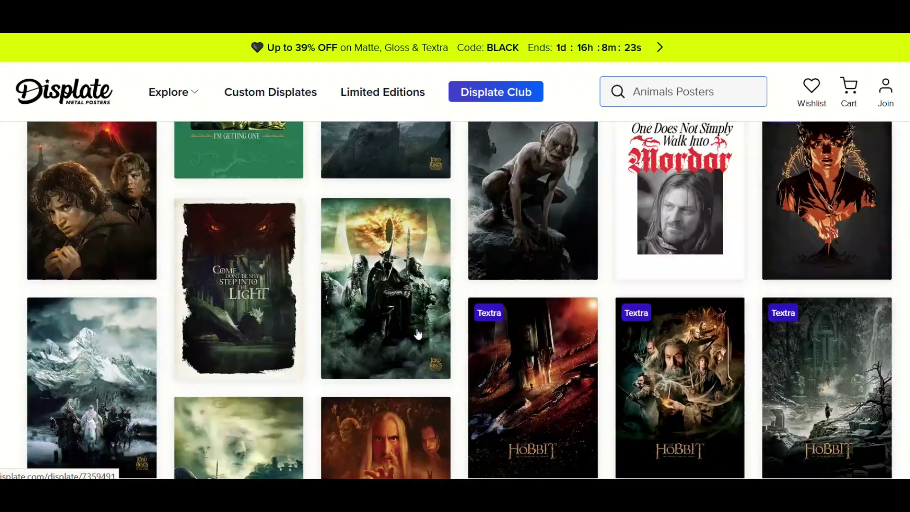
{"action": "scroll", "coordinate": [418, 335], "scroll_direction": "up", "scroll_amount": 8}
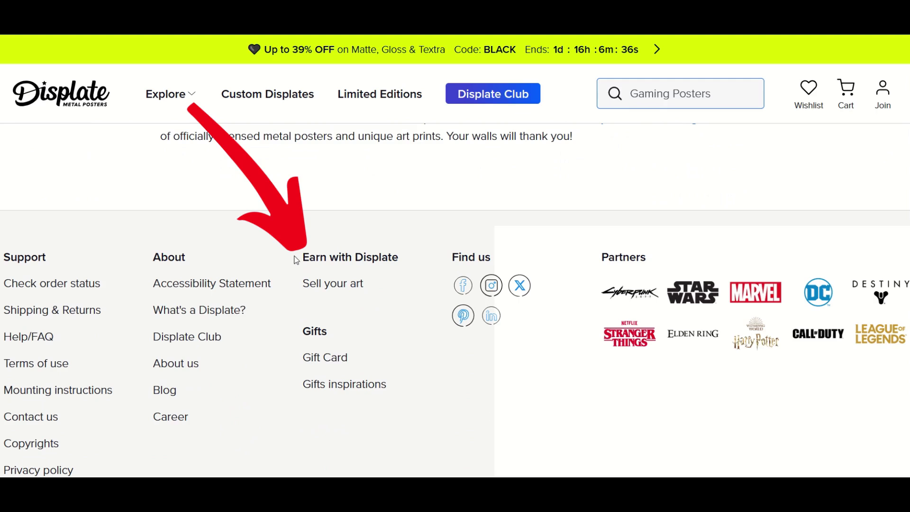
Highlight the Earn with Displate footer heading and open the Sell your art page
{"action": "left_click_drag", "start_coordinate": [306, 258], "coordinate": [392, 258]}
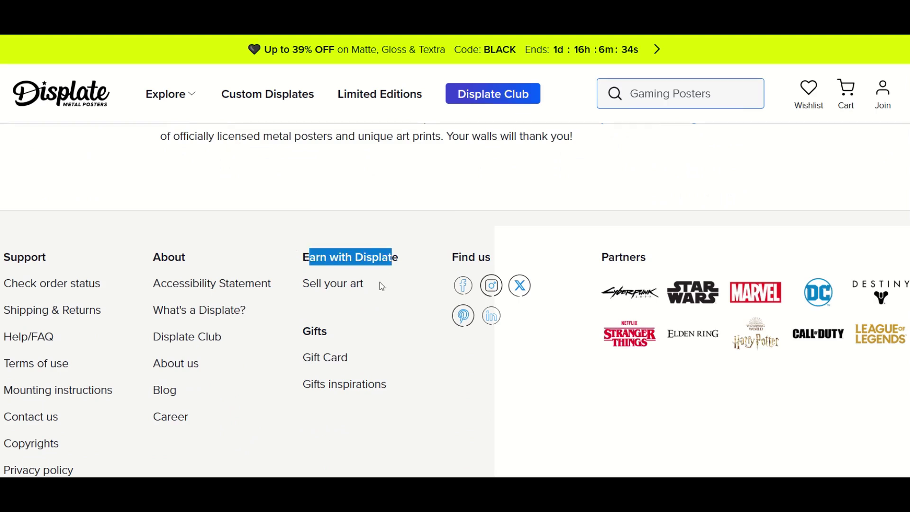
{"action": "left_click", "coordinate": [327, 286]}
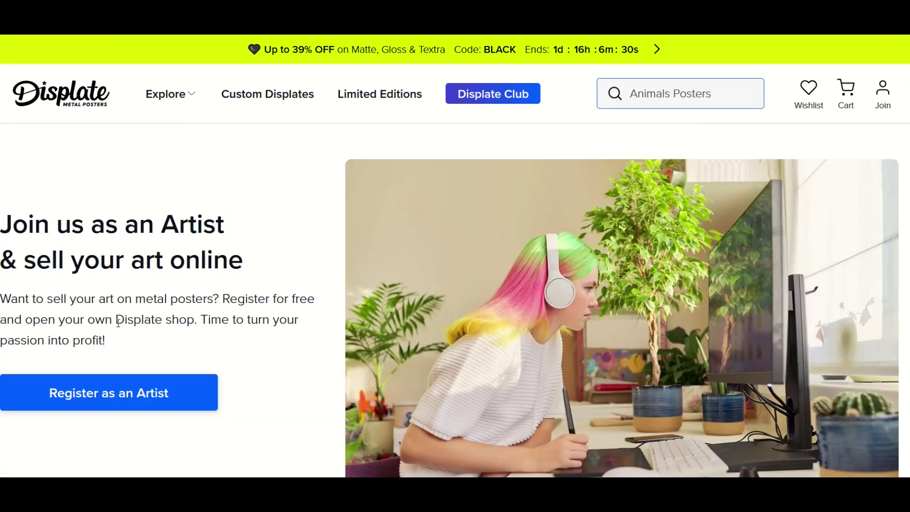
{"action": "scroll", "coordinate": [118, 387], "scroll_direction": "down", "scroll_amount": 2}
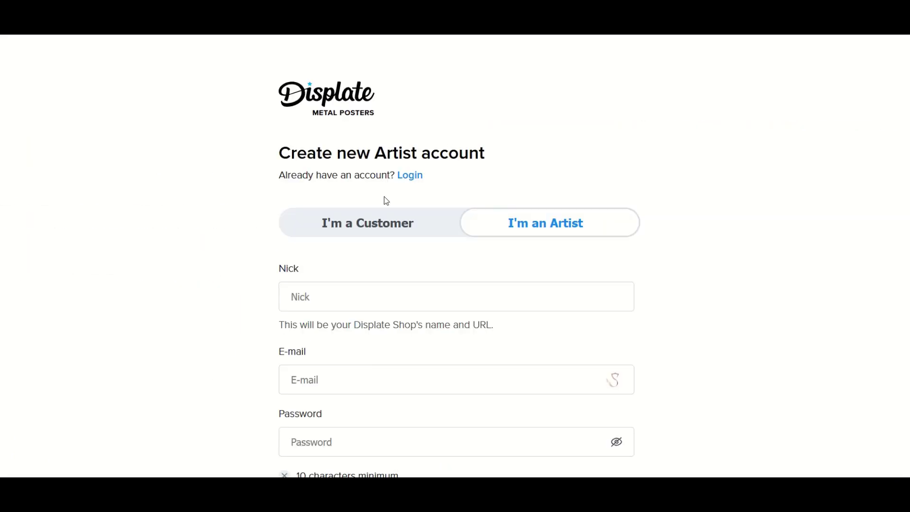
Switch the sign-up form to customer, back to artist, and review the artist account form
{"action": "left_click", "coordinate": [365, 222]}
{"action": "left_click", "coordinate": [509, 227]}
{"action": "scroll", "coordinate": [613, 224], "scroll_direction": "down", "scroll_amount": 3}
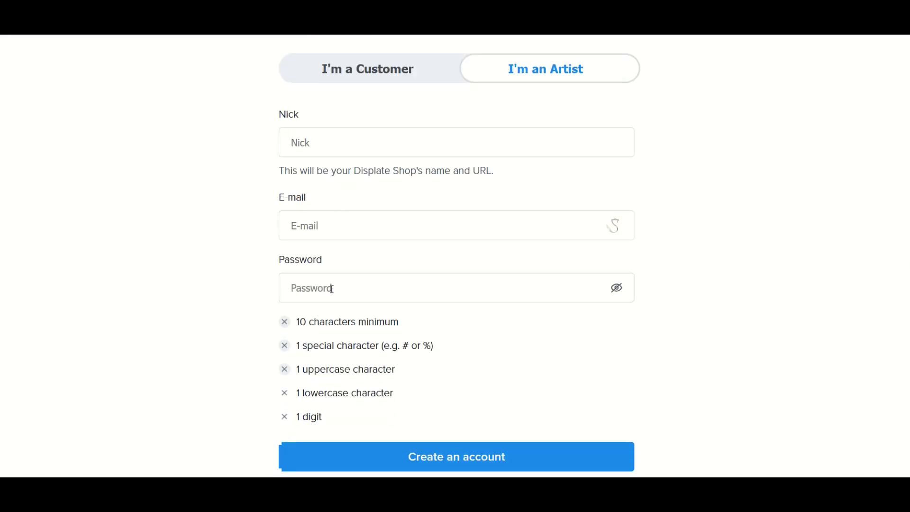
{"action": "scroll", "coordinate": [332, 294], "scroll_direction": "down", "scroll_amount": 2}
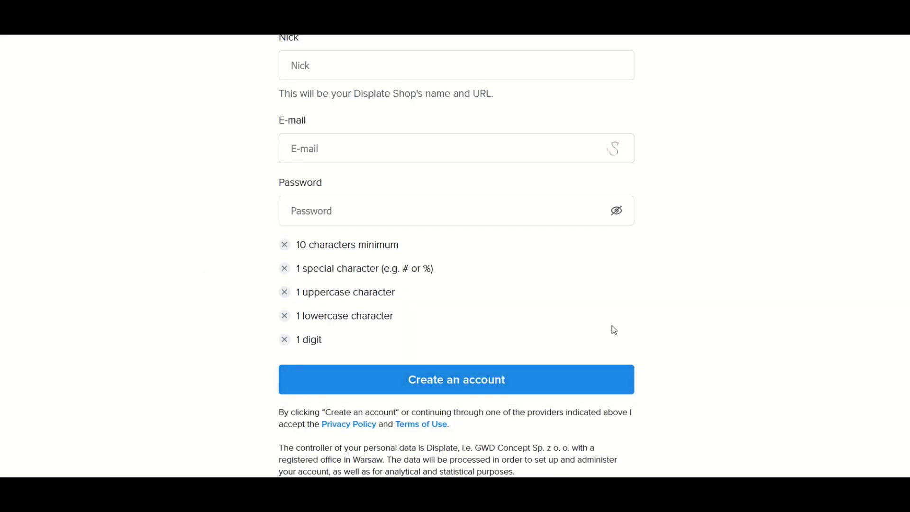
{"action": "scroll", "coordinate": [625, 324], "scroll_direction": "up", "scroll_amount": 5}
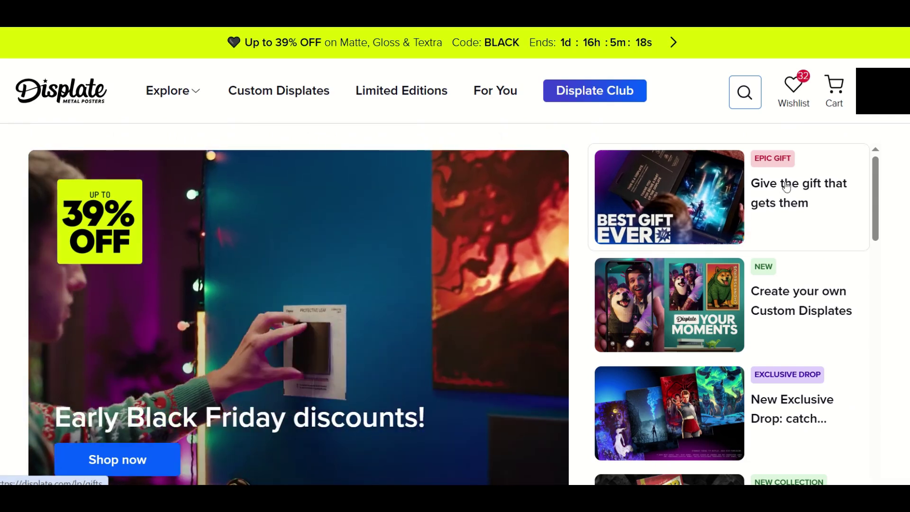
Choose Upload your artwork from the account avatar menu
{"action": "mouse_move", "coordinate": [861, 119]}
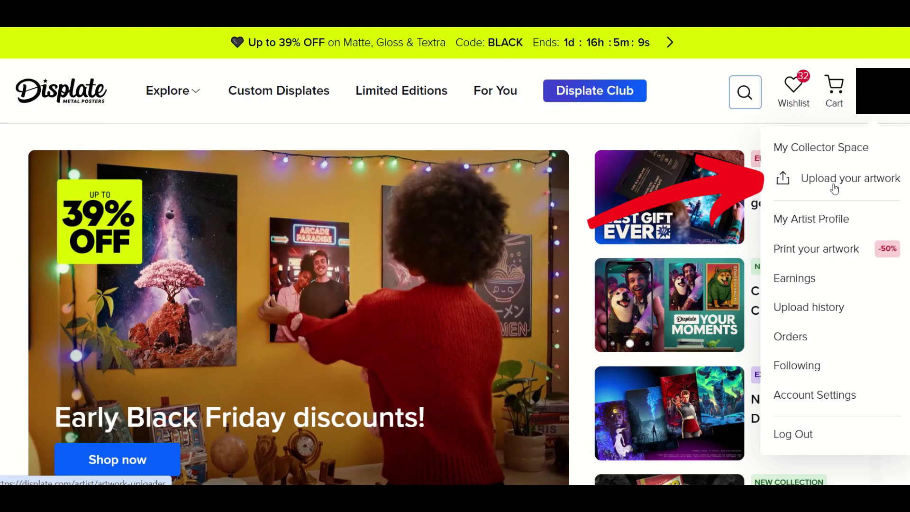
{"action": "left_click", "coordinate": [834, 189]}
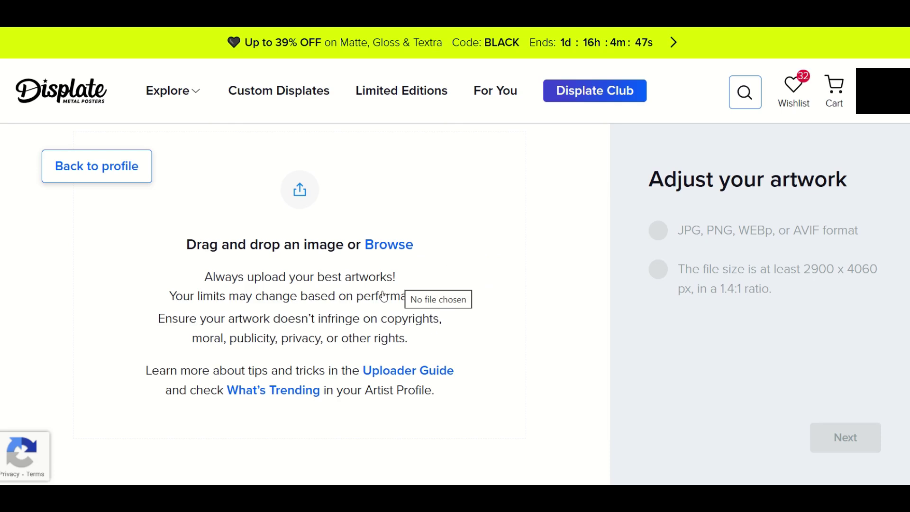
Highlight the 2900 x 4060 px minimum size requirement, then clear the selection
{"action": "left_click_drag", "start_coordinate": [801, 270], "coordinate": [879, 275]}
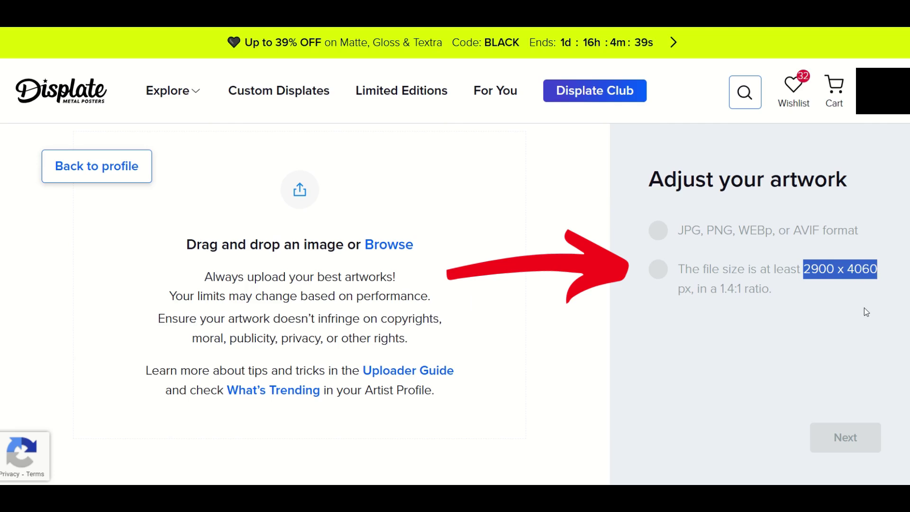
{"action": "left_click", "coordinate": [776, 307]}
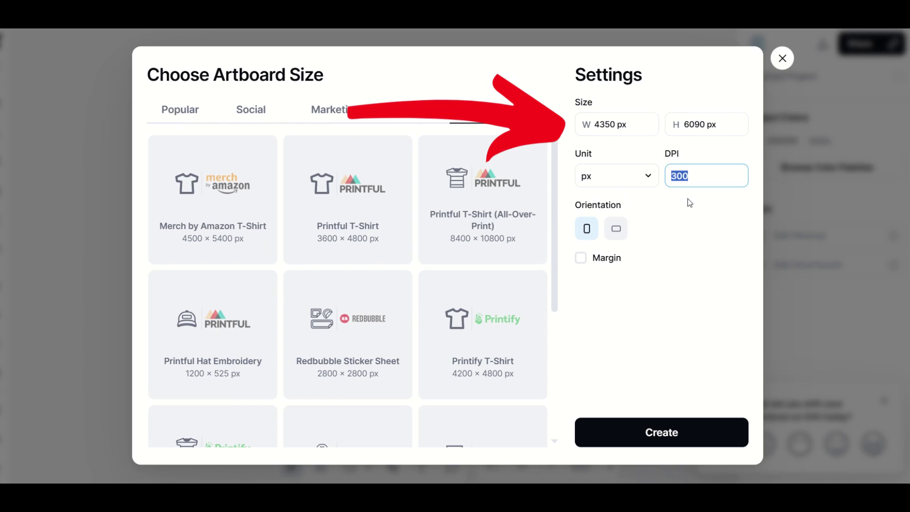
Create the 4350 x 6090 px, 300 DPI artboard and deselect it
{"action": "left_click", "coordinate": [661, 432]}
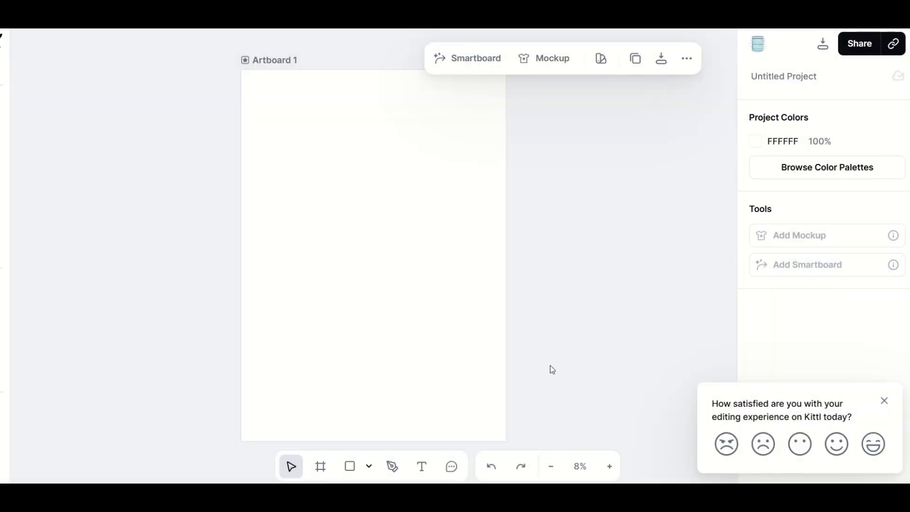
{"action": "left_click", "coordinate": [438, 85]}
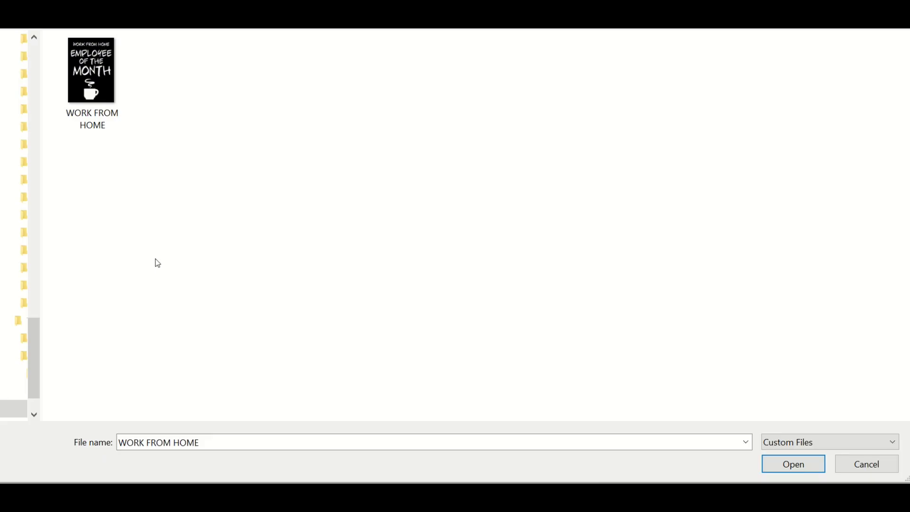
Upload the WORK FROM HOME 'Employee of the Month' JPG and confirm it passes the checks
{"action": "left_click", "coordinate": [90, 79]}
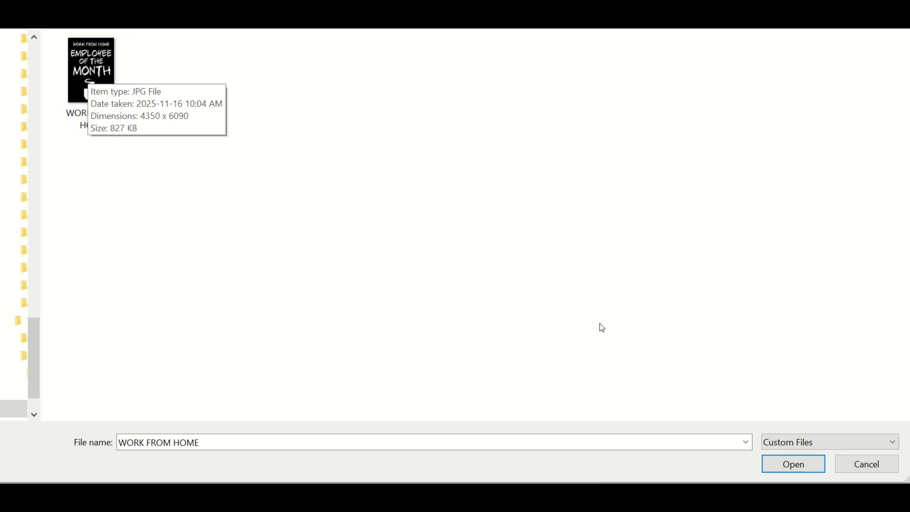
{"action": "left_click", "coordinate": [794, 463]}
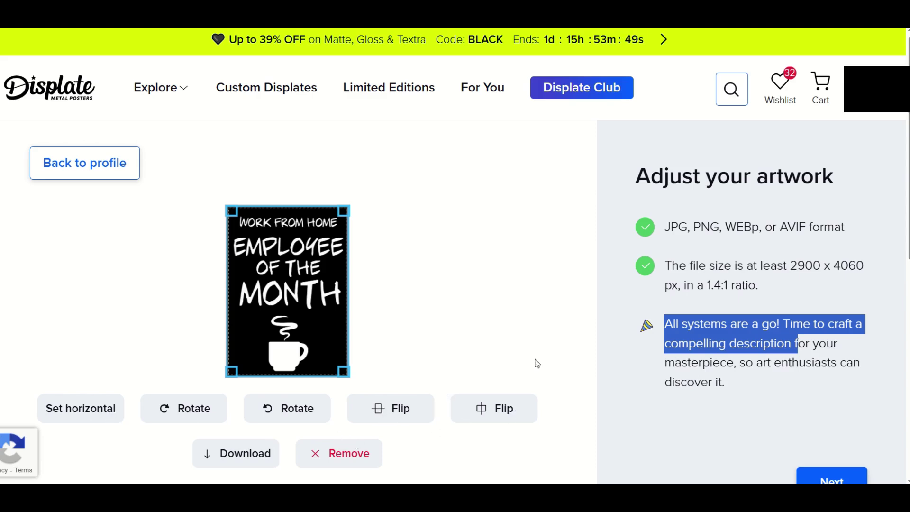
{"action": "scroll", "coordinate": [674, 387], "scroll_direction": "down", "scroll_amount": 3}
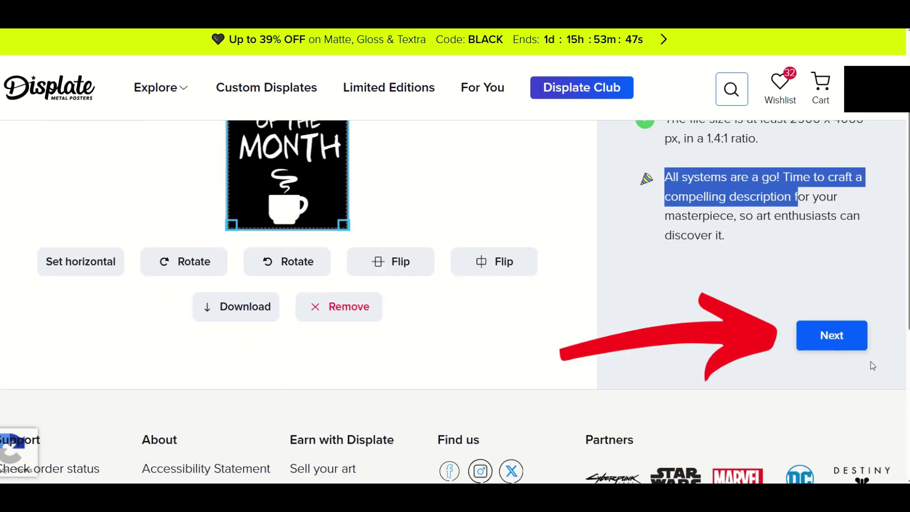
Review the title and description, set the art type to Digital Art, and continue to tags
{"action": "left_click", "coordinate": [840, 349]}
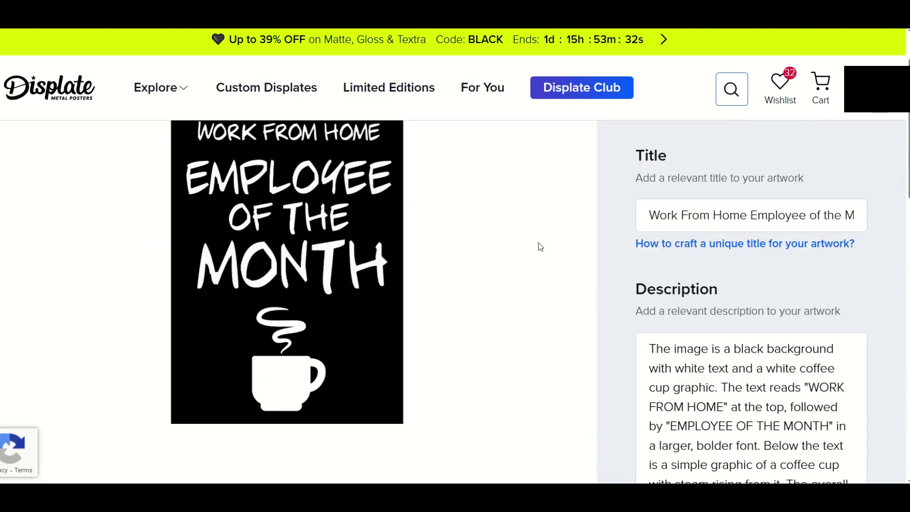
{"action": "scroll", "coordinate": [539, 243], "scroll_direction": "up", "scroll_amount": 2}
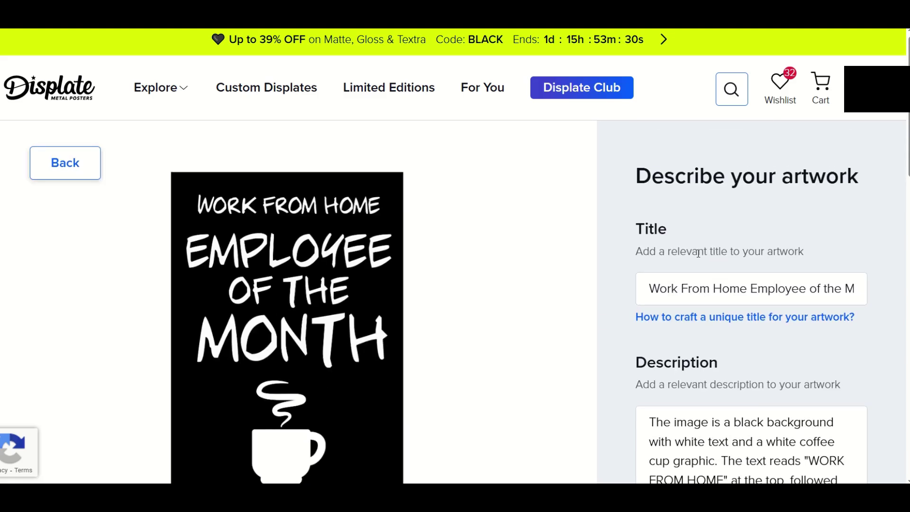
{"action": "scroll", "coordinate": [728, 291], "scroll_direction": "down", "scroll_amount": 3}
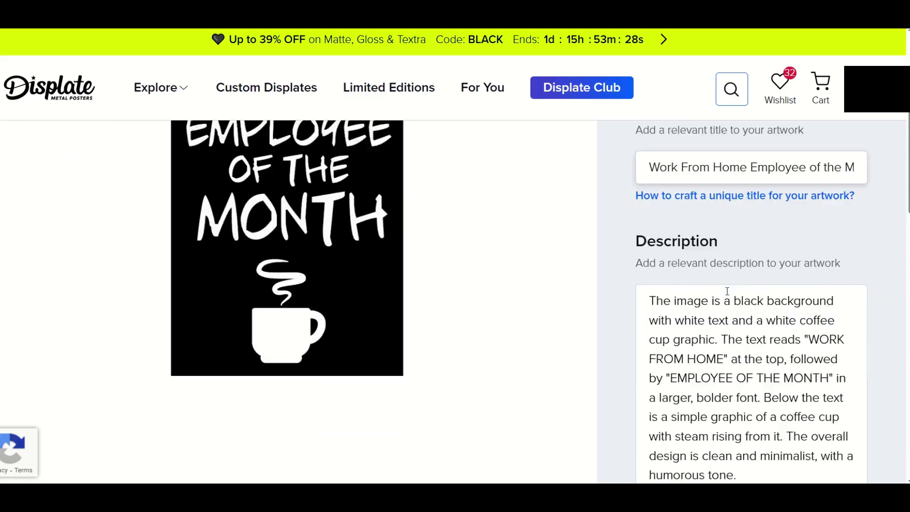
{"action": "scroll", "coordinate": [712, 383], "scroll_direction": "down", "scroll_amount": 2}
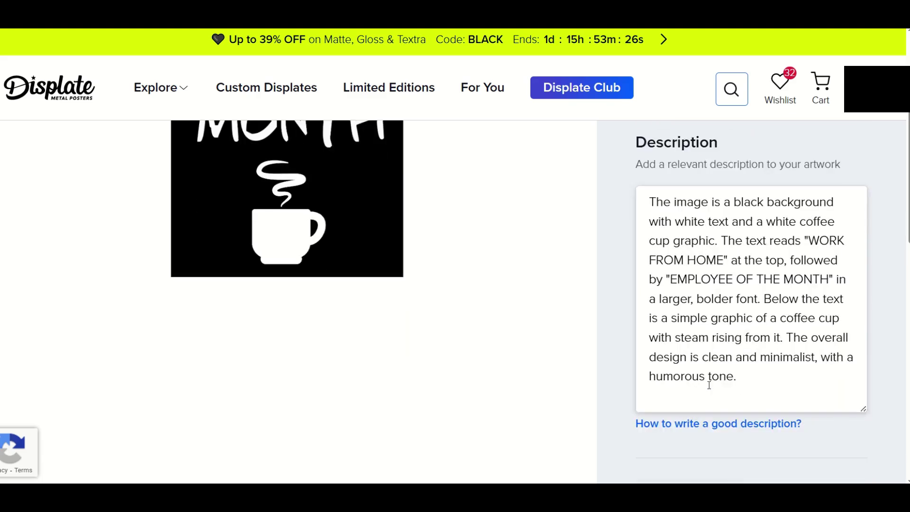
{"action": "scroll", "coordinate": [712, 374], "scroll_direction": "up", "scroll_amount": 3}
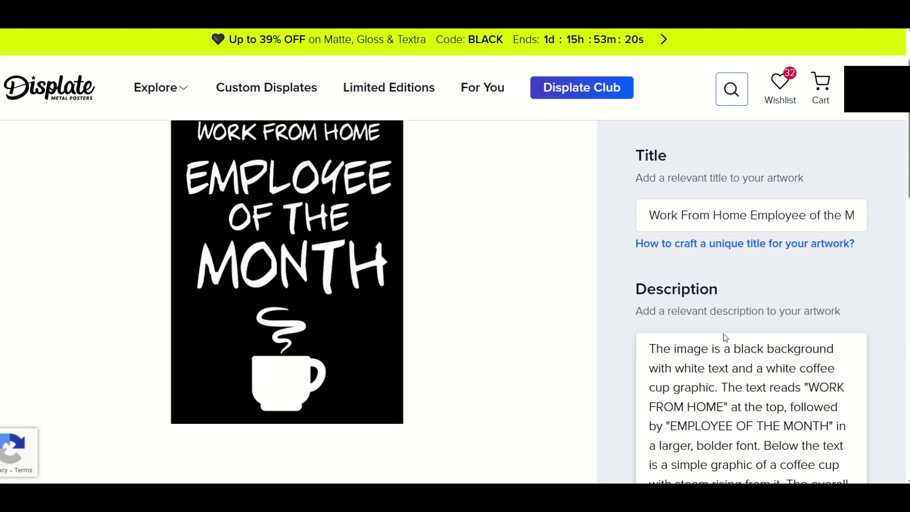
{"action": "scroll", "coordinate": [725, 332], "scroll_direction": "down", "scroll_amount": 2}
{"action": "scroll", "coordinate": [608, 382], "scroll_direction": "down", "scroll_amount": 8}
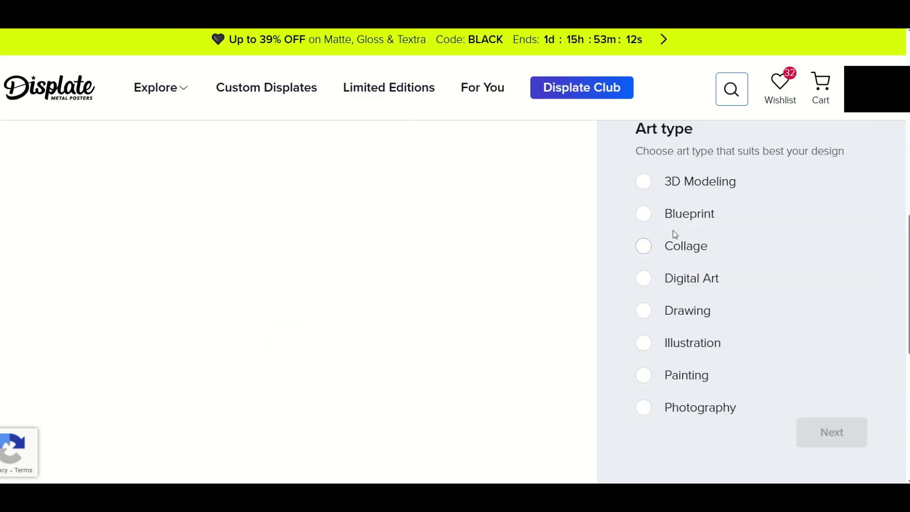
{"action": "left_click", "coordinate": [643, 278]}
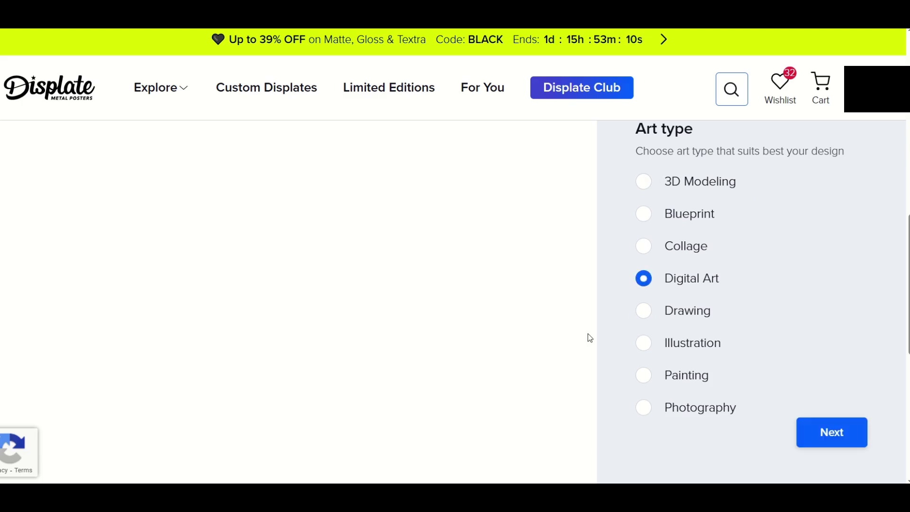
{"action": "left_click", "coordinate": [831, 433]}
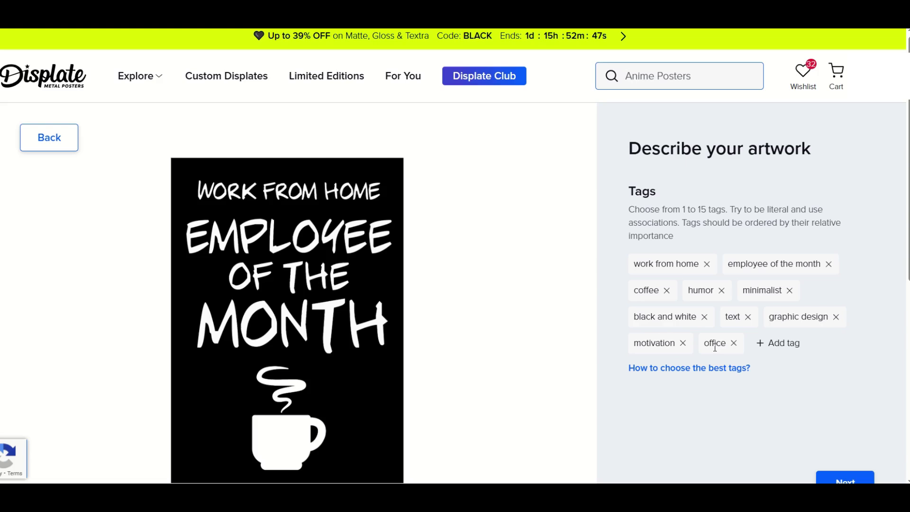
Add the tags funny coffee, funny workplace, funny office, espresso and funny factory
{"action": "left_click", "coordinate": [794, 350]}
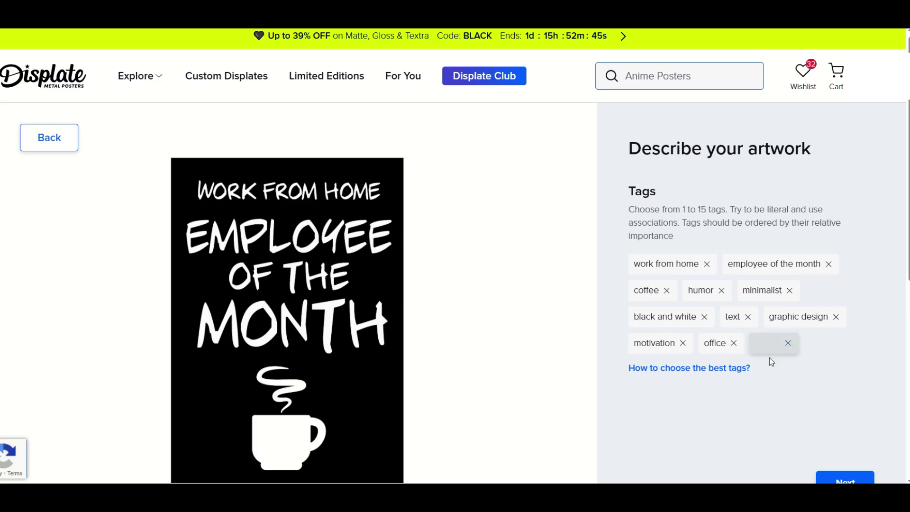
{"action": "type", "text": "funny coffee"}
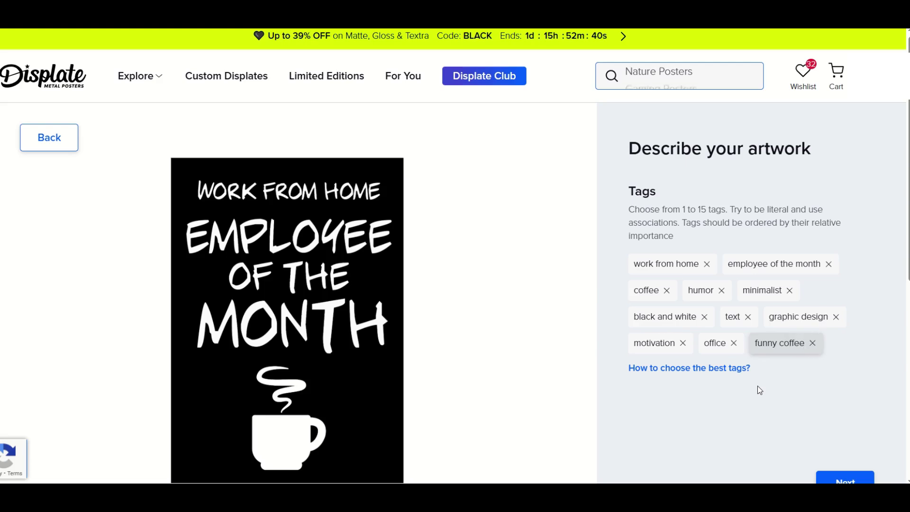
{"action": "key", "text": "Return"}
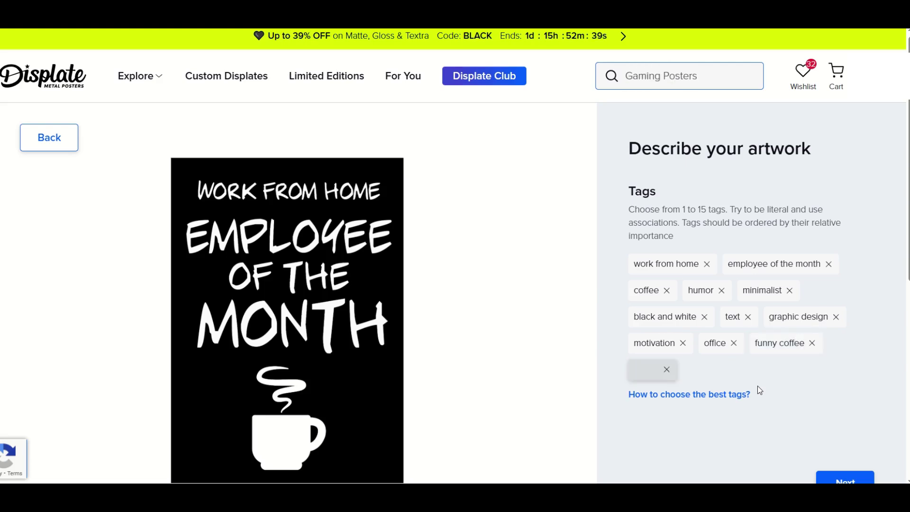
{"action": "type", "text": "funny workplace"}
{"action": "key", "text": "Return"}
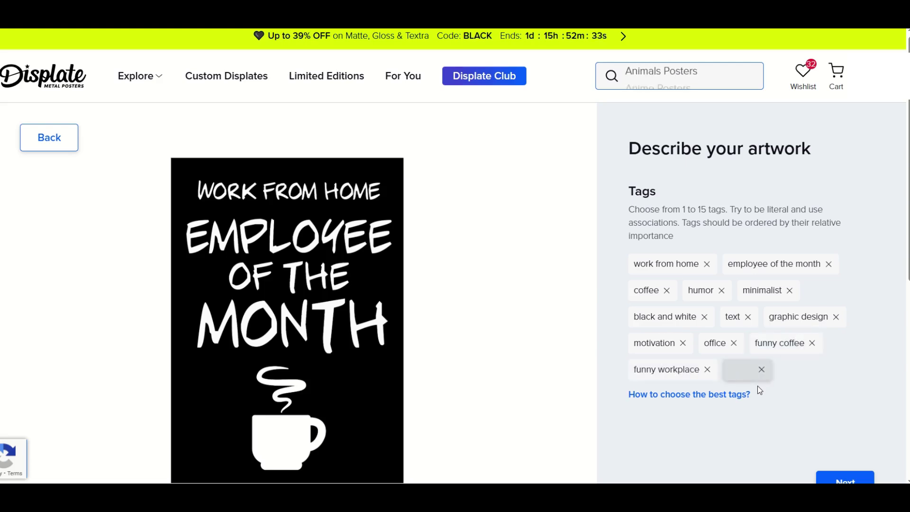
{"action": "type", "text": "funny office"}
{"action": "key", "text": "Return"}
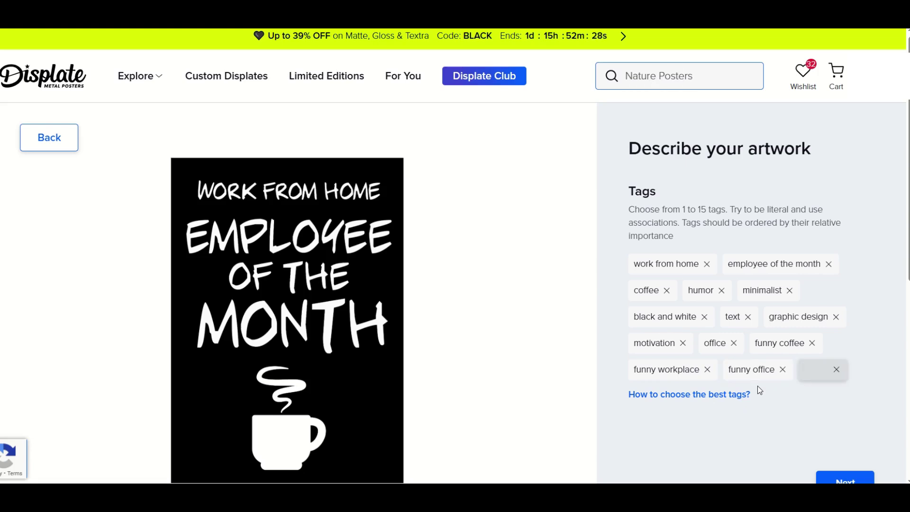
{"action": "type", "text": "espresso, funny factory"}
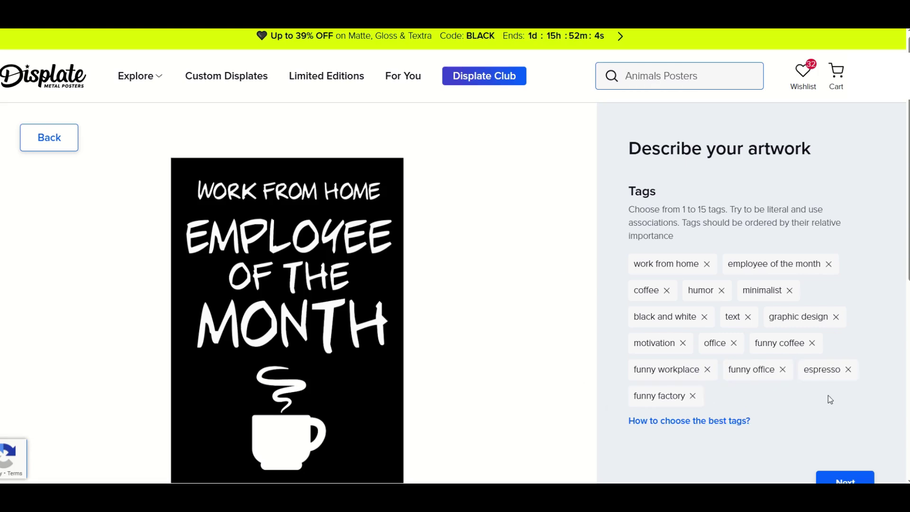
Set the artwork's category to Funny
{"action": "left_click", "coordinate": [839, 478]}
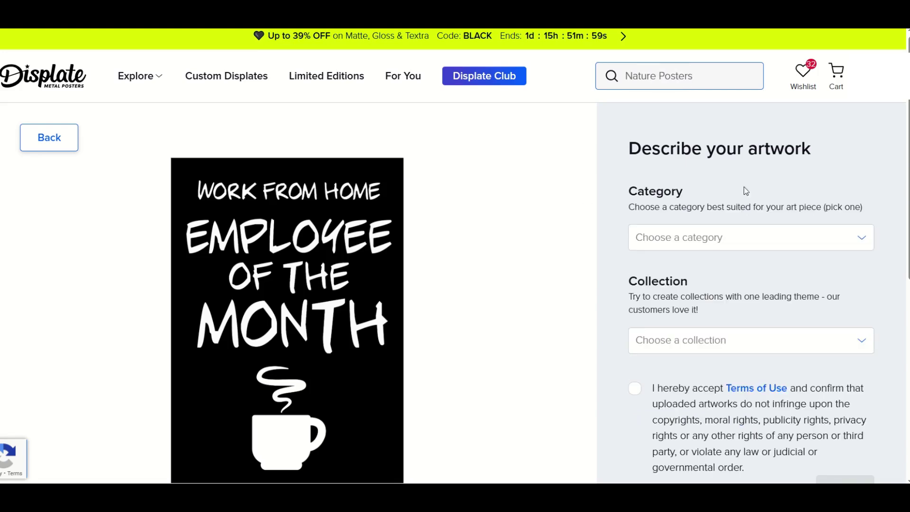
{"action": "left_click", "coordinate": [742, 238]}
{"action": "scroll", "coordinate": [661, 296], "scroll_direction": "down", "scroll_amount": 3}
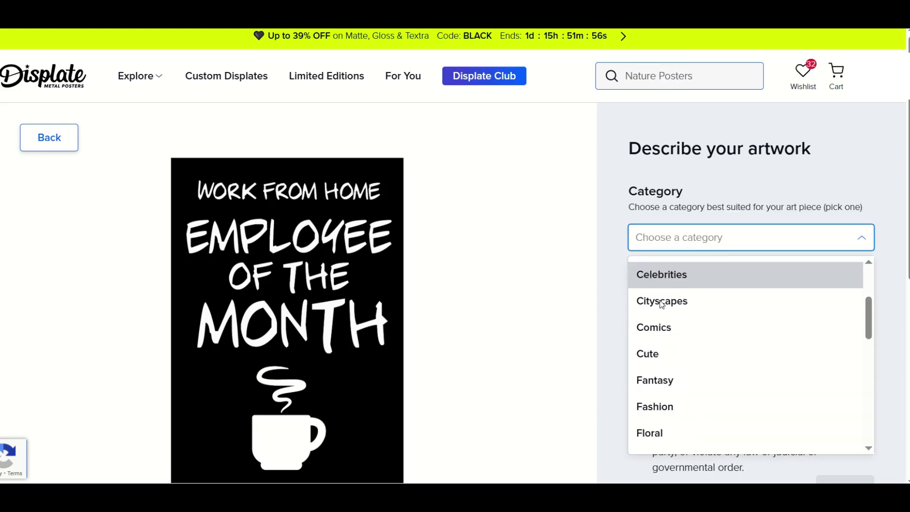
{"action": "scroll", "coordinate": [663, 304], "scroll_direction": "down", "scroll_amount": 6}
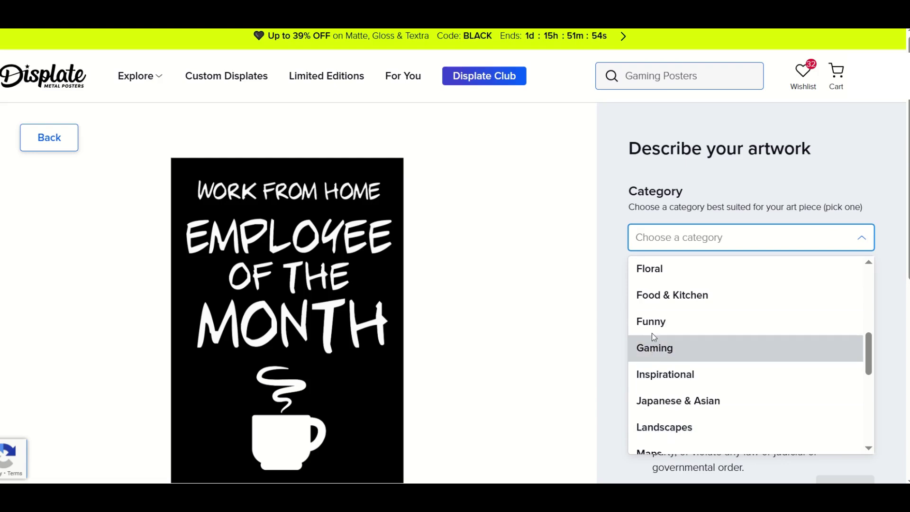
{"action": "left_click", "coordinate": [653, 324]}
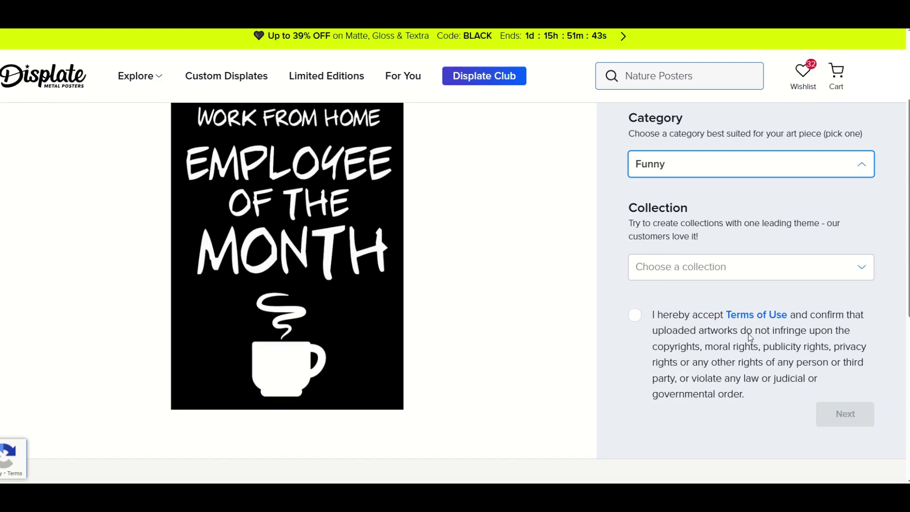
Create and select a new Coffee collection, then accept the terms of use
{"action": "left_click", "coordinate": [648, 292]}
{"action": "left_click", "coordinate": [648, 302]}
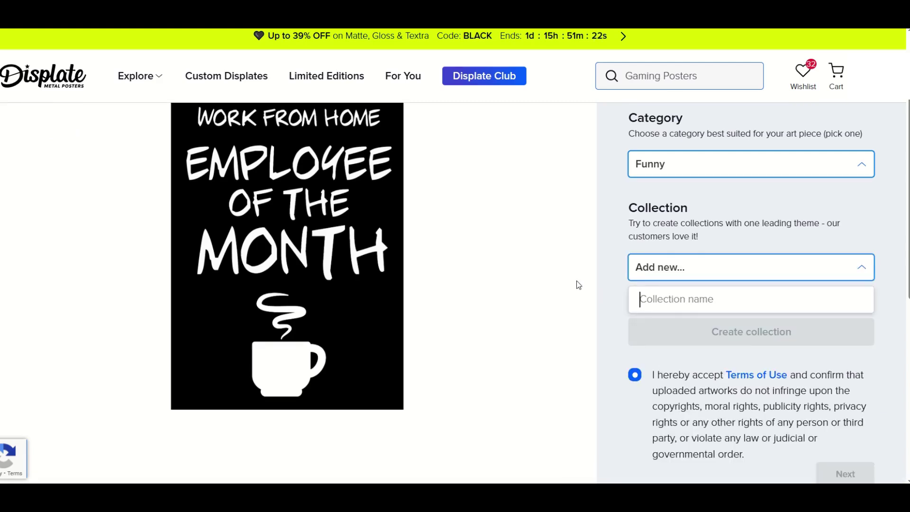
{"action": "type", "text": "Coffee"}
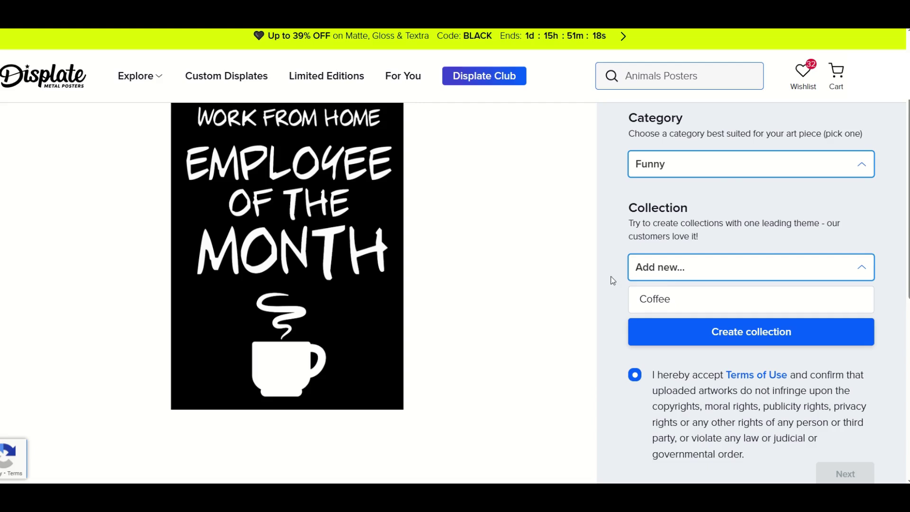
{"action": "left_click", "coordinate": [650, 334]}
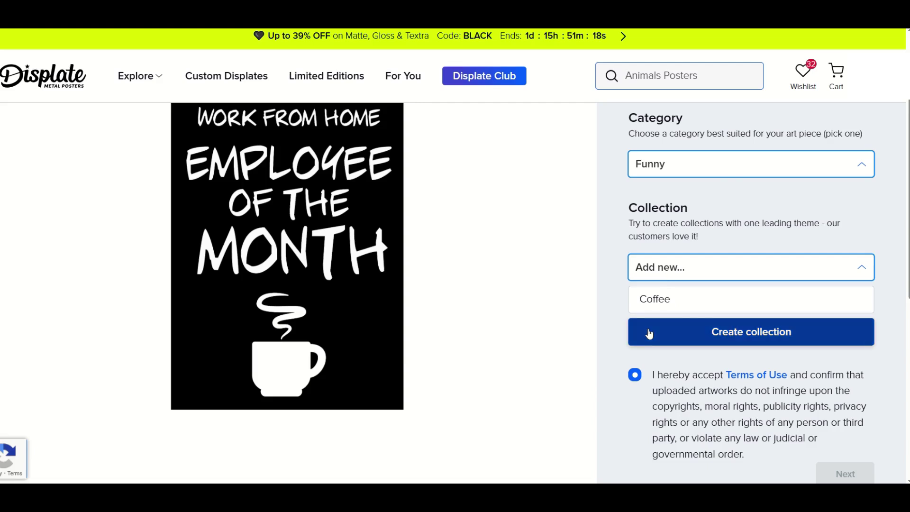
{"action": "left_click", "coordinate": [685, 335]}
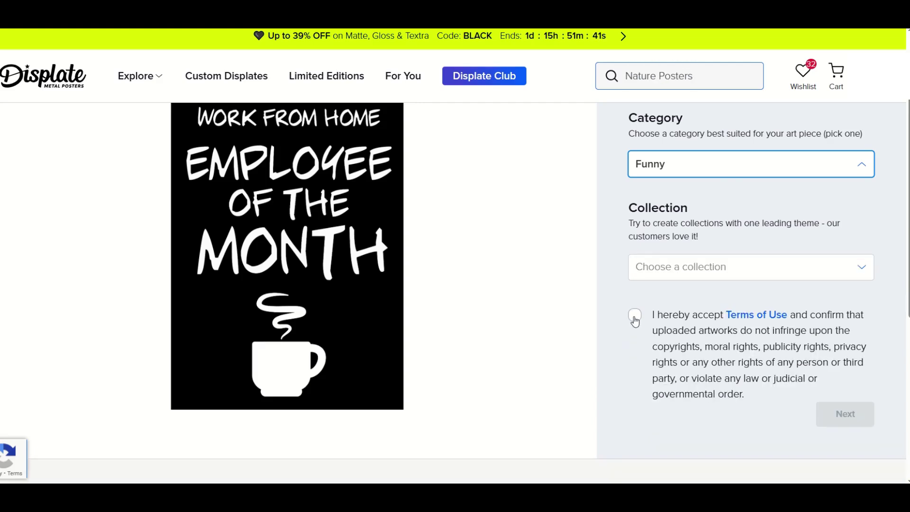
{"action": "left_click", "coordinate": [635, 316]}
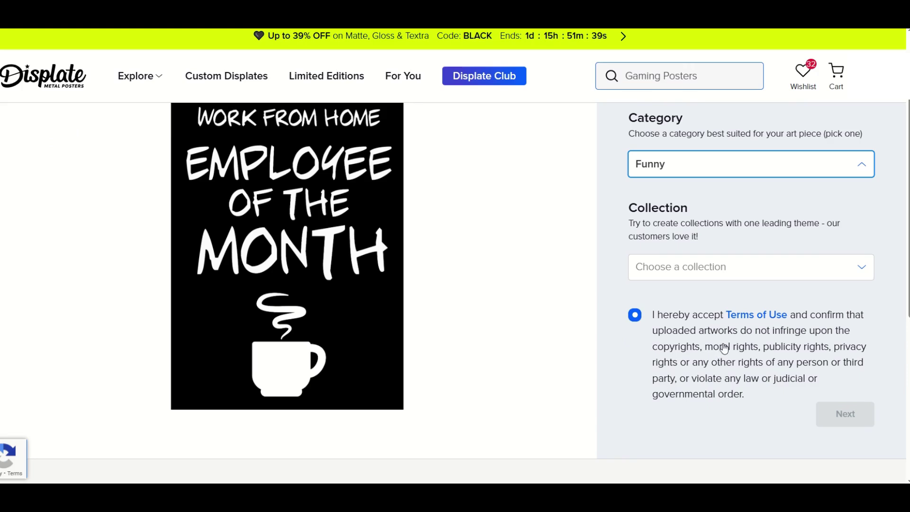
{"action": "scroll", "coordinate": [547, 382], "scroll_direction": "up", "scroll_amount": 2}
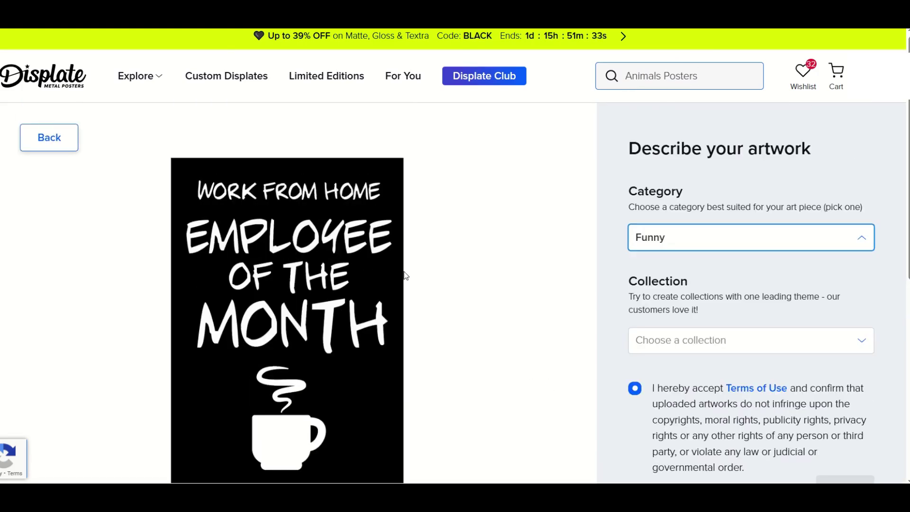
{"action": "scroll", "coordinate": [493, 303], "scroll_direction": "down", "scroll_amount": 2}
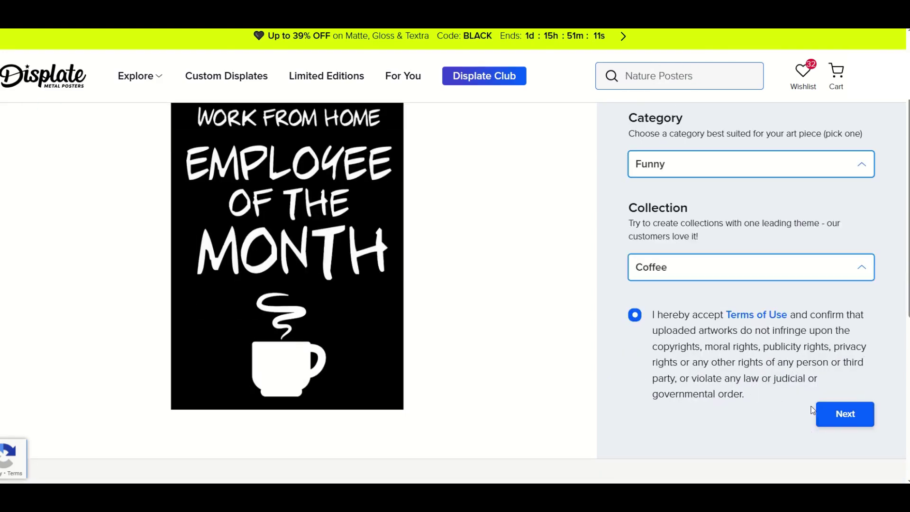
{"action": "left_click", "coordinate": [841, 419]}
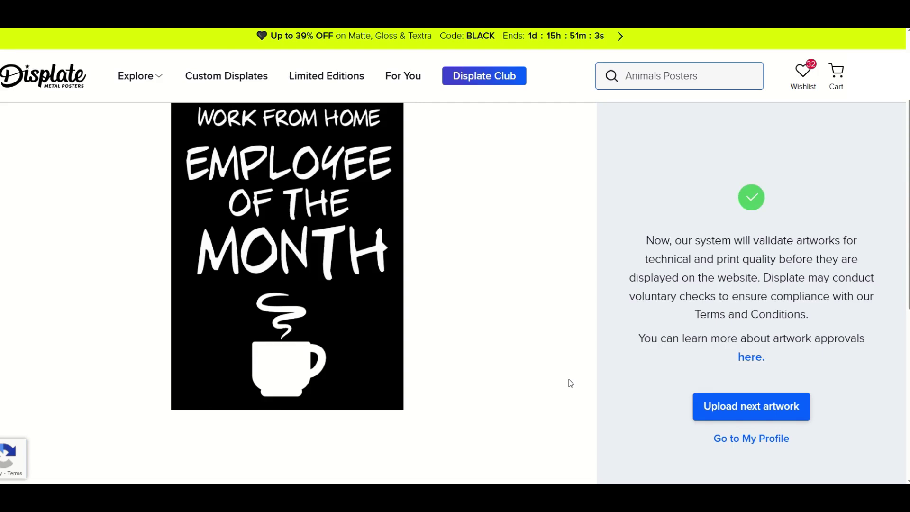
{"action": "scroll", "coordinate": [569, 379], "scroll_direction": "up", "scroll_amount": 2}
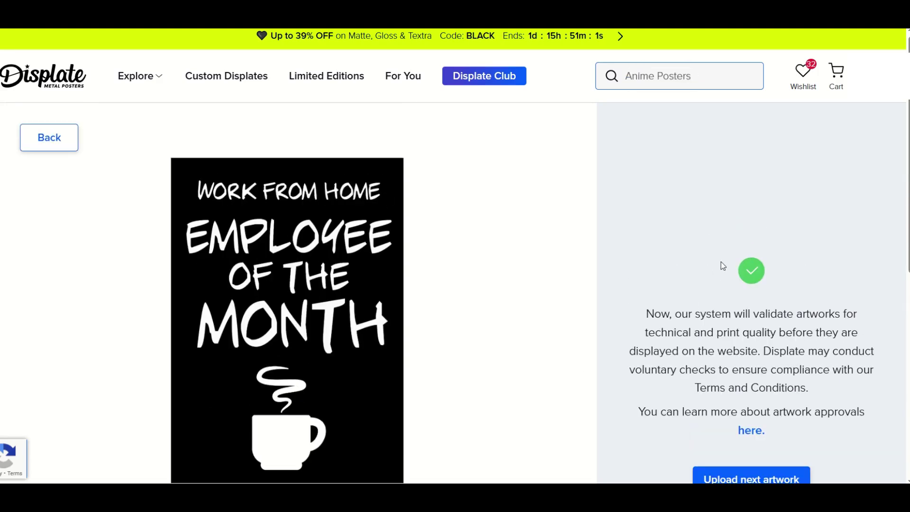
{"action": "scroll", "coordinate": [766, 249], "scroll_direction": "down", "scroll_amount": 2}
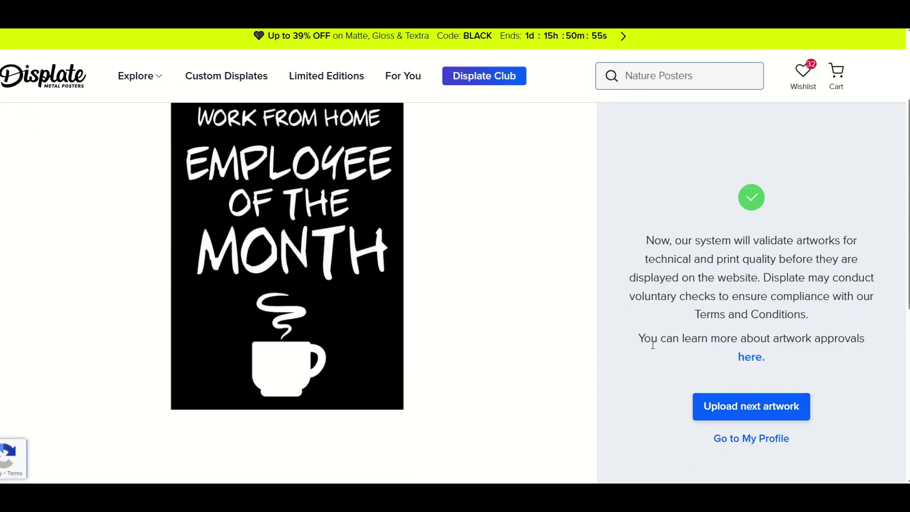
{"action": "scroll", "coordinate": [588, 315], "scroll_direction": "up", "scroll_amount": 2}
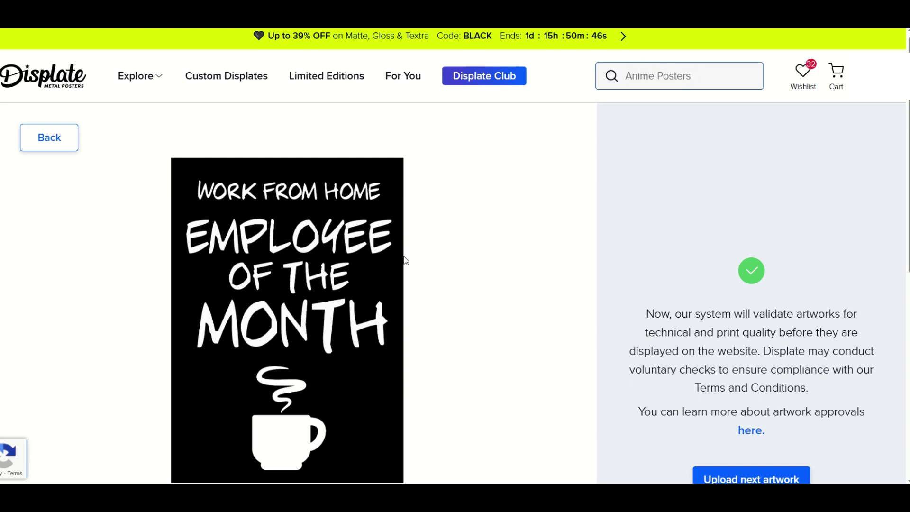
Review artwork statuses in Upload history, then return to the Displate homepage
{"action": "mouse_move", "coordinate": [868, 76]}
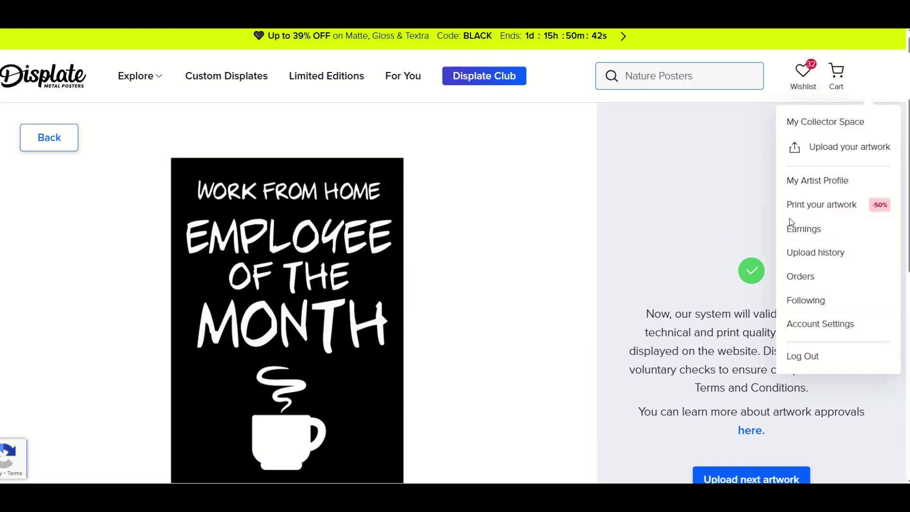
{"action": "left_click", "coordinate": [796, 256]}
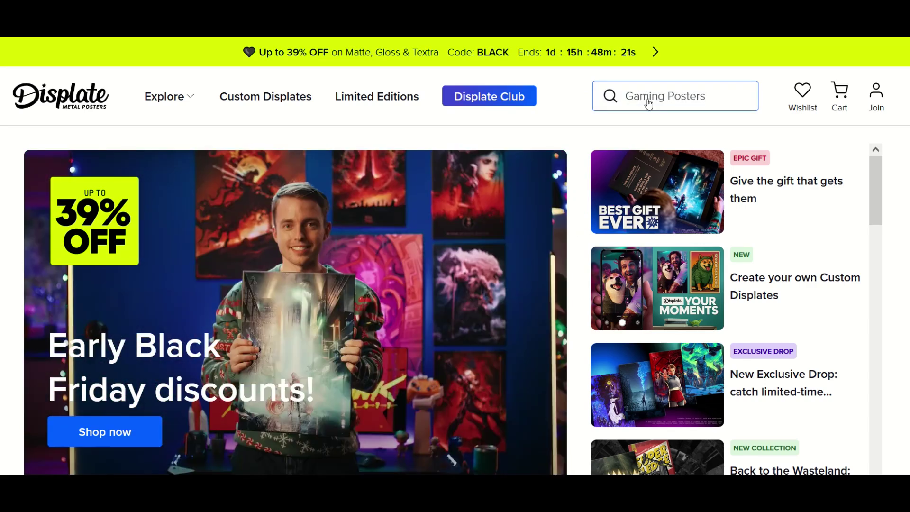
Search posters for 'funny gaming' and scroll down to its 18-page pager
{"action": "left_click", "coordinate": [652, 97]}
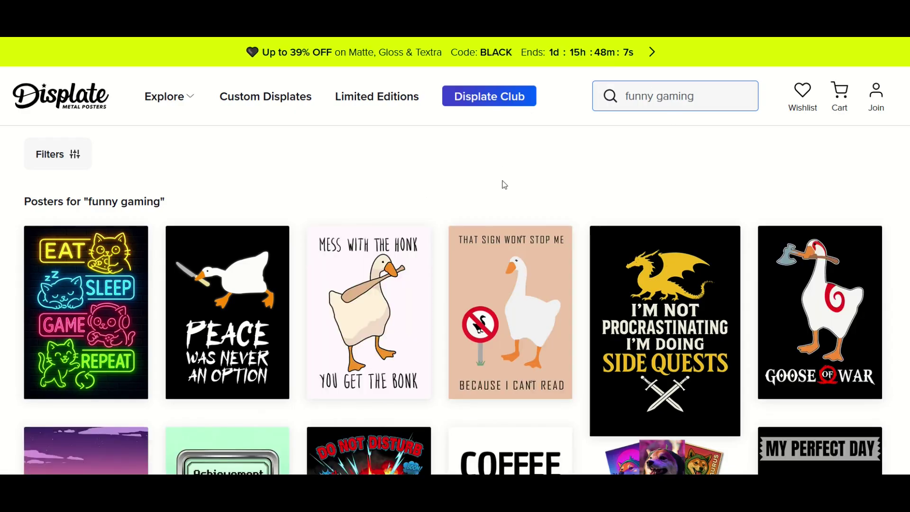
{"action": "scroll", "coordinate": [504, 185], "scroll_direction": "down", "scroll_amount": 5}
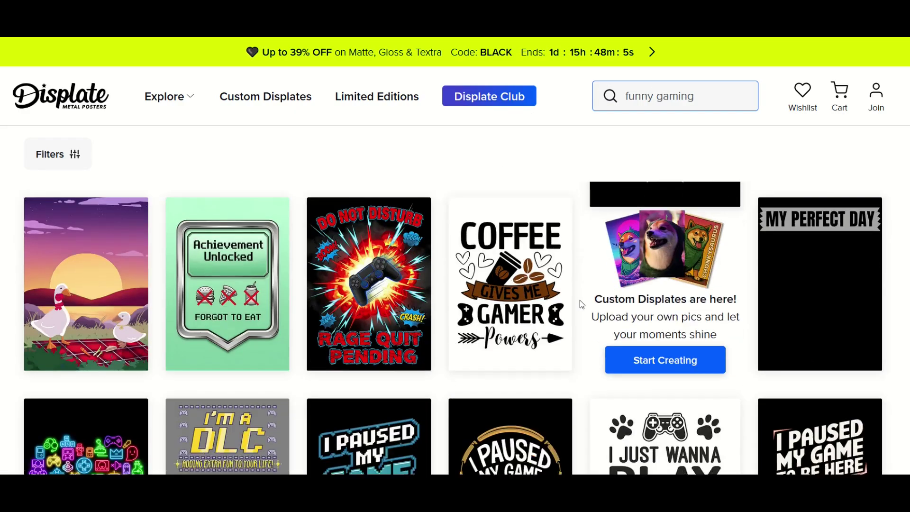
{"action": "scroll", "coordinate": [579, 301], "scroll_direction": "down", "scroll_amount": 18}
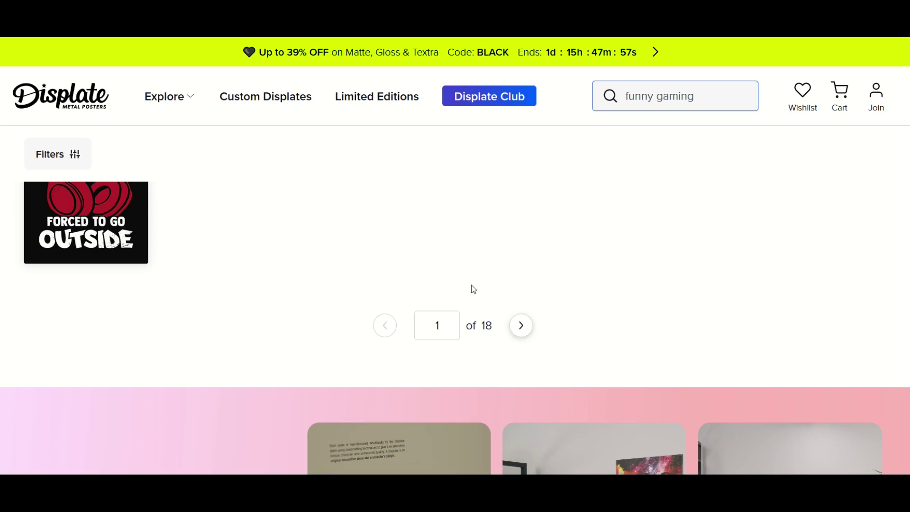
{"action": "scroll", "coordinate": [577, 313], "scroll_direction": "up", "scroll_amount": 3}
{"action": "scroll", "coordinate": [578, 317], "scroll_direction": "down", "scroll_amount": 3}
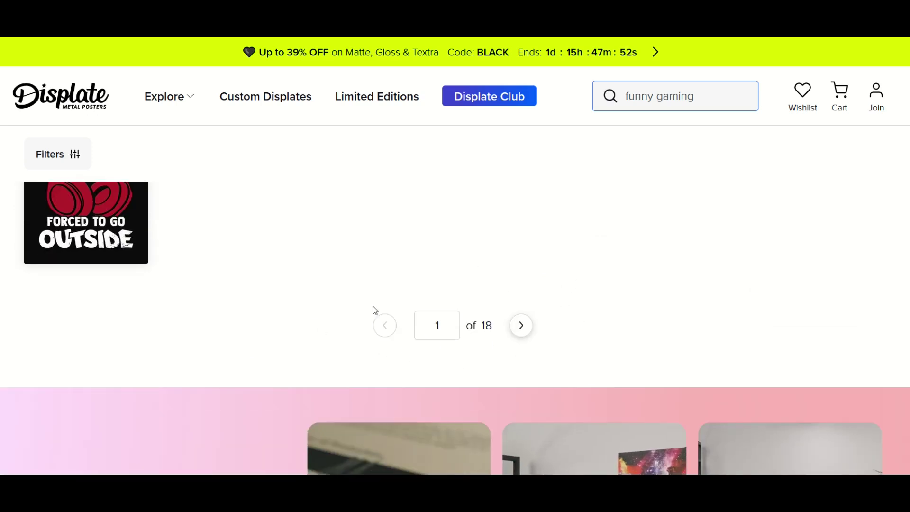
Broaden the query to just 'gaming' and scroll its 93 pages of poster results
{"action": "left_click", "coordinate": [655, 102]}
{"action": "key", "text": "ctrl+BackSpace"}
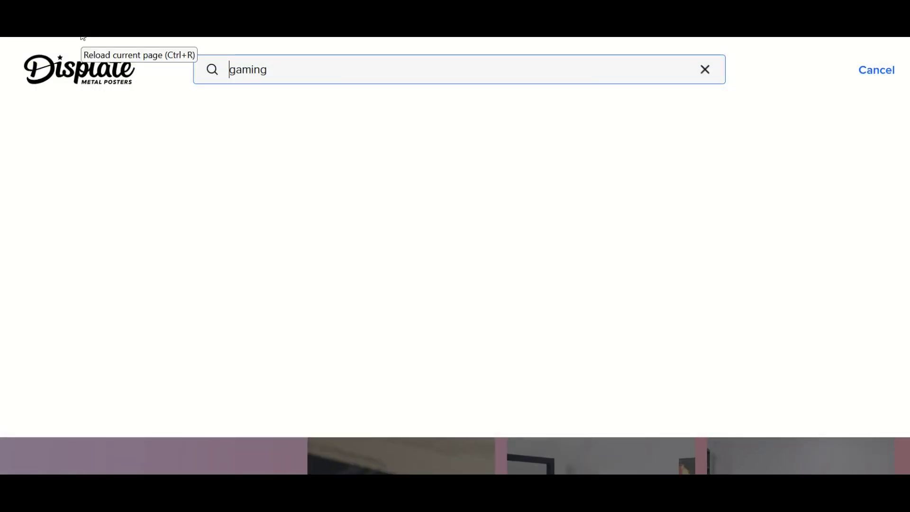
{"action": "key", "text": "Return"}
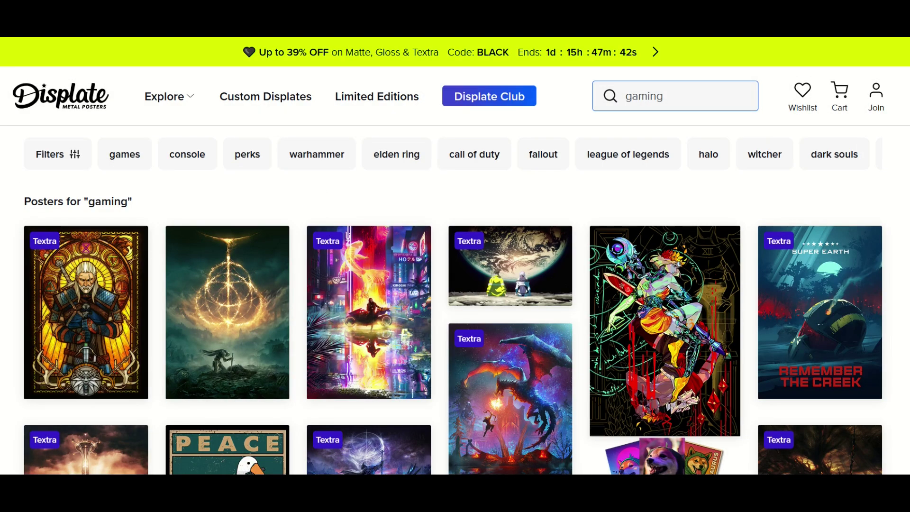
{"action": "scroll", "coordinate": [454, 328], "scroll_direction": "down", "scroll_amount": 20}
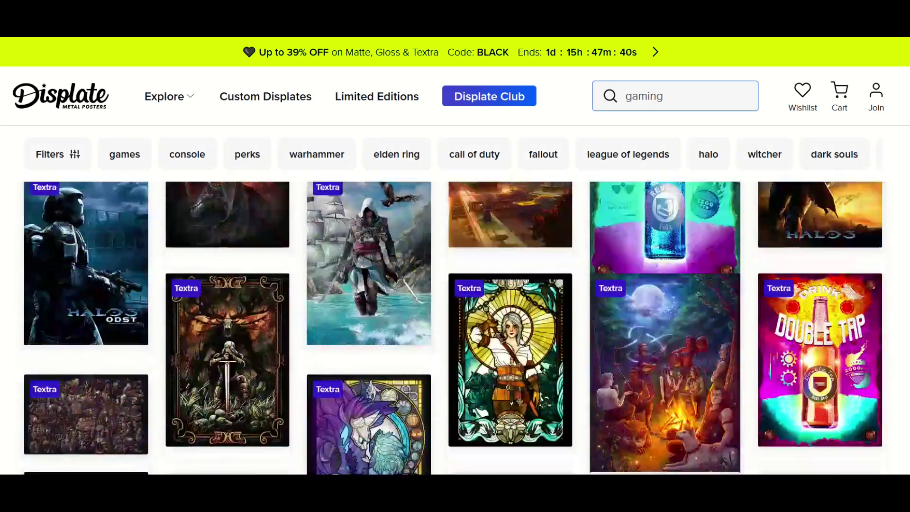
{"action": "scroll", "coordinate": [587, 378], "scroll_direction": "down", "scroll_amount": 10}
{"action": "scroll", "coordinate": [587, 378], "scroll_direction": "up", "scroll_amount": 4}
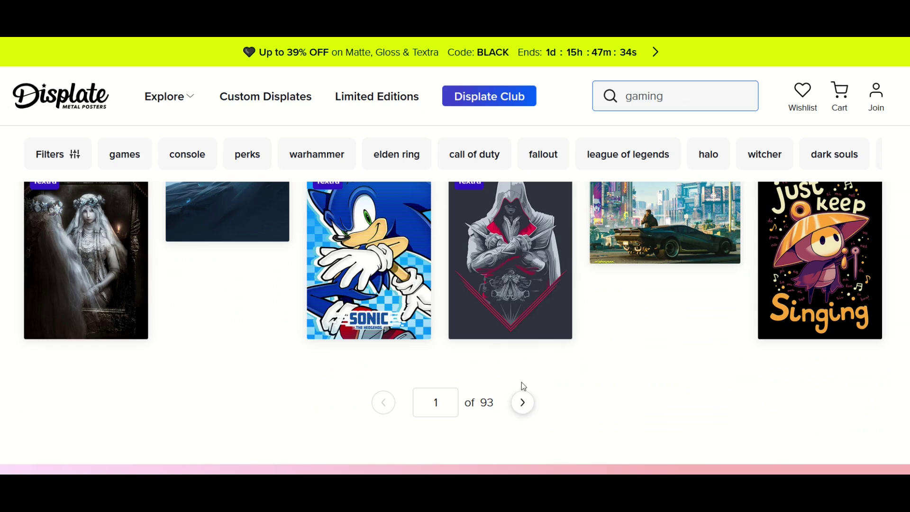
{"action": "scroll", "coordinate": [579, 395], "scroll_direction": "up", "scroll_amount": 5}
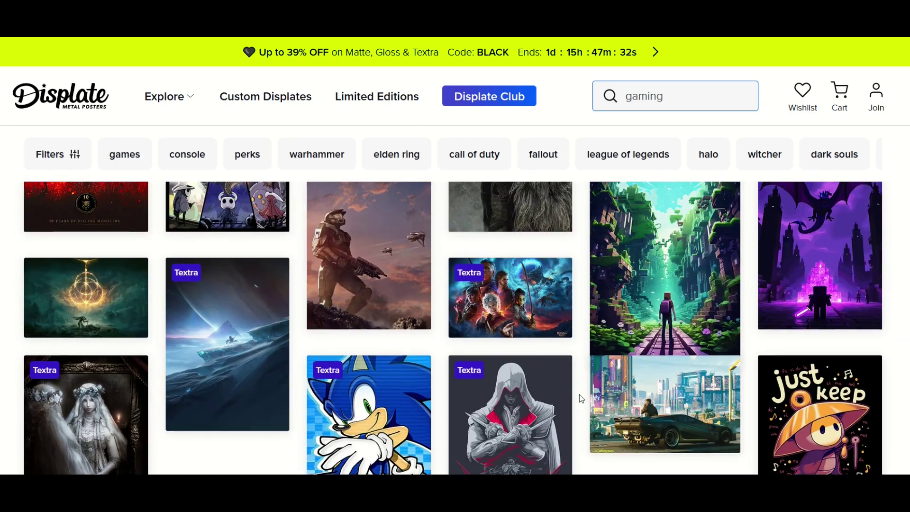
{"action": "scroll", "coordinate": [579, 395], "scroll_direction": "down", "scroll_amount": 5}
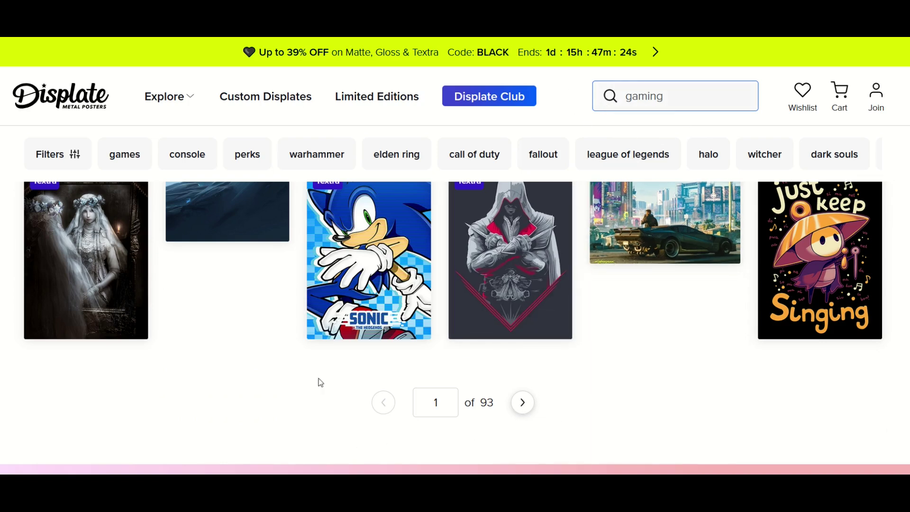
Search posters for 'new york' and scroll through the results
{"action": "left_click", "coordinate": [695, 92]}
{"action": "type", "text": "new york"}
{"action": "key", "text": "Return"}
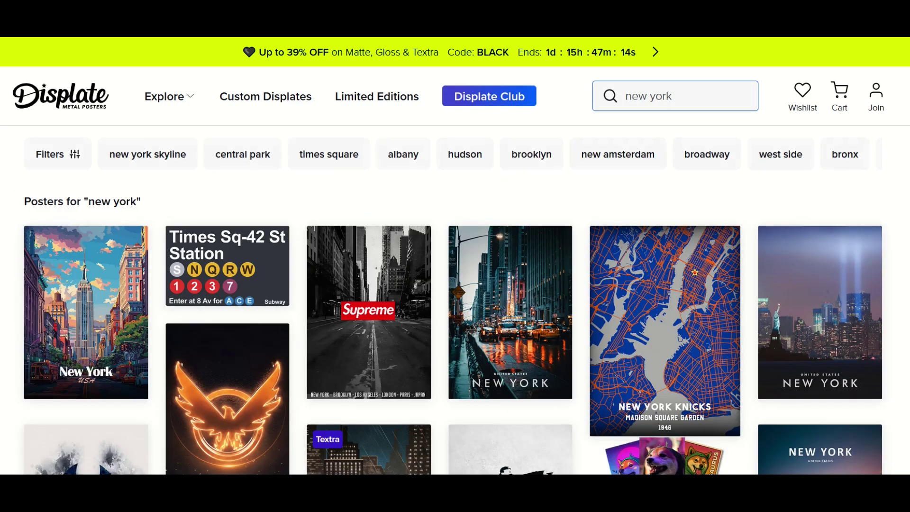
{"action": "scroll", "coordinate": [455, 327], "scroll_direction": "down", "scroll_amount": 15}
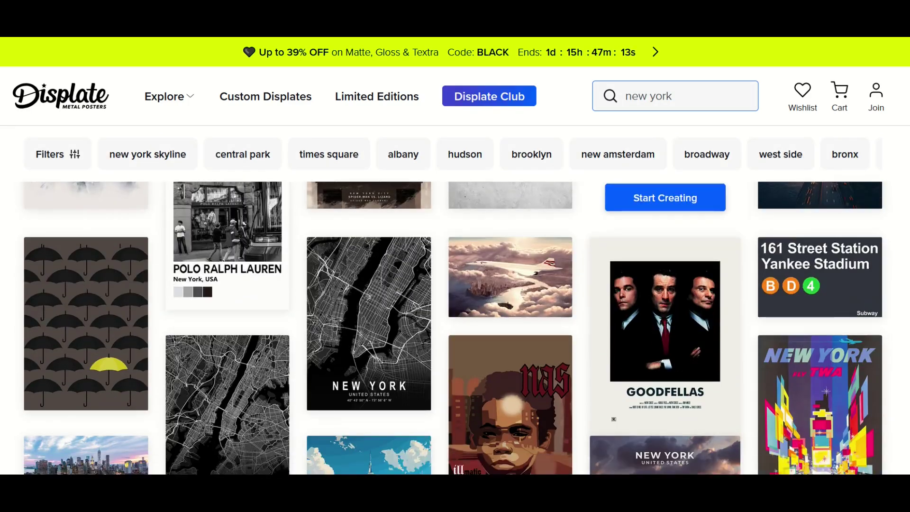
{"action": "scroll", "coordinate": [455, 327], "scroll_direction": "down", "scroll_amount": 15}
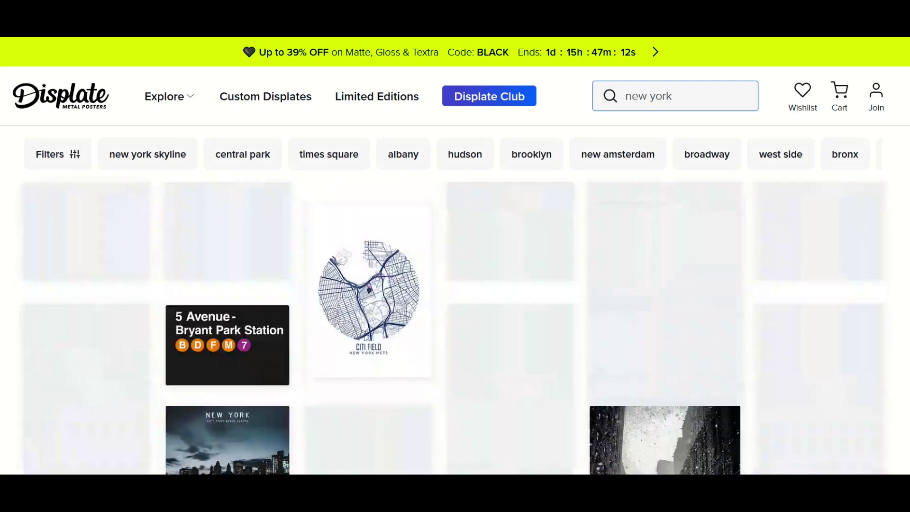
{"action": "scroll", "coordinate": [455, 299], "scroll_direction": "up", "scroll_amount": 5}
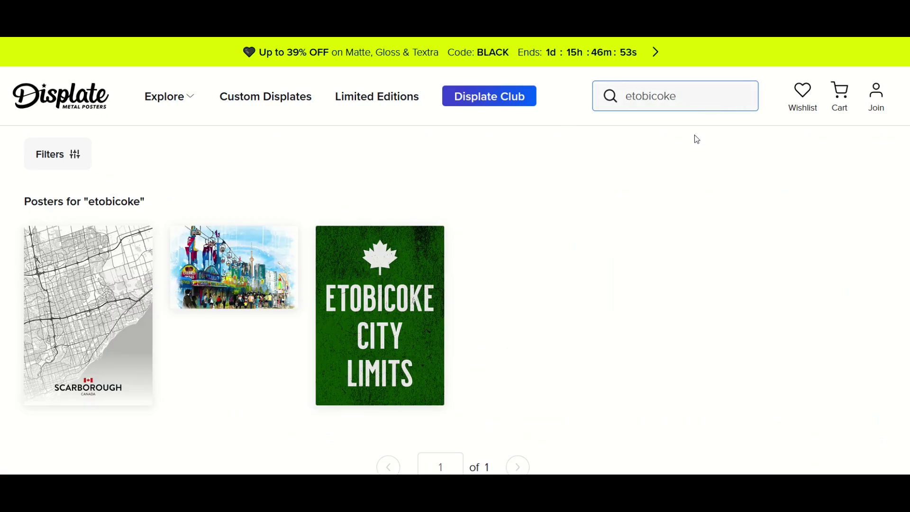
{"action": "scroll", "coordinate": [669, 170], "scroll_direction": "down", "scroll_amount": 2}
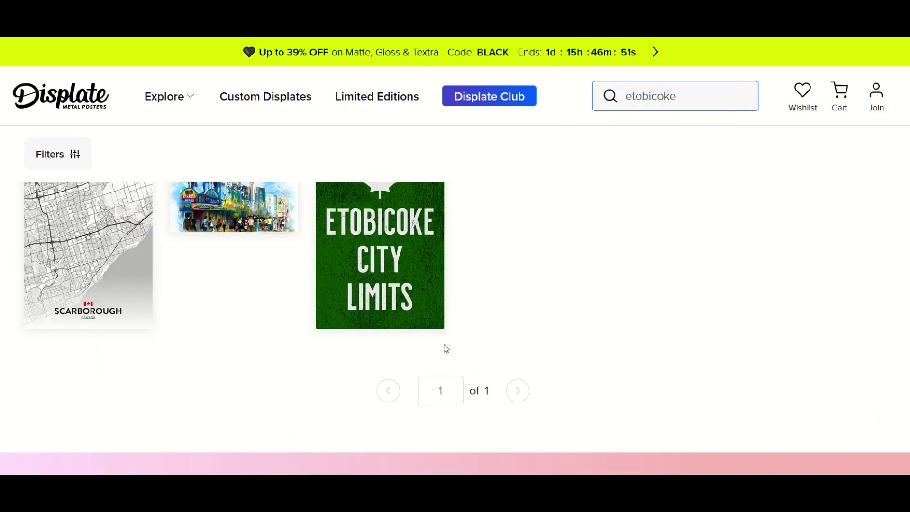
{"action": "scroll", "coordinate": [527, 416], "scroll_direction": "up", "scroll_amount": 2}
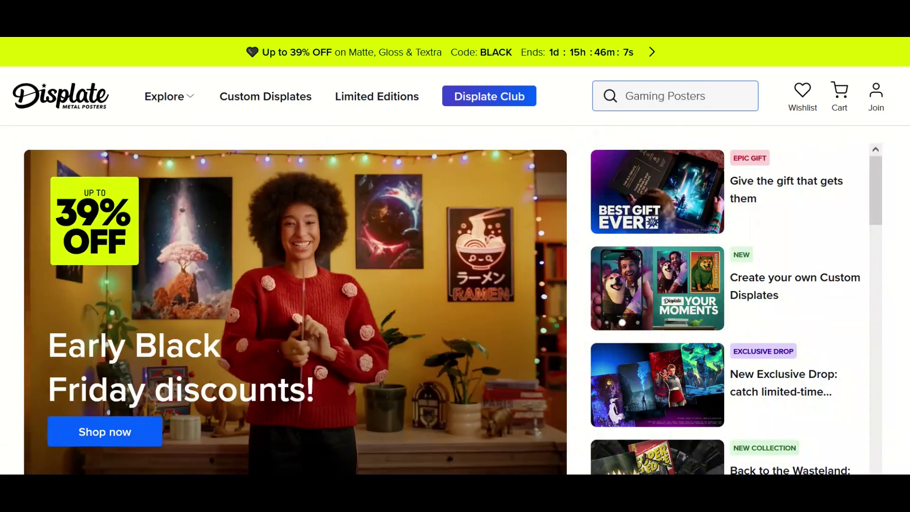
{"action": "scroll", "coordinate": [455, 300], "scroll_direction": "down", "scroll_amount": 8}
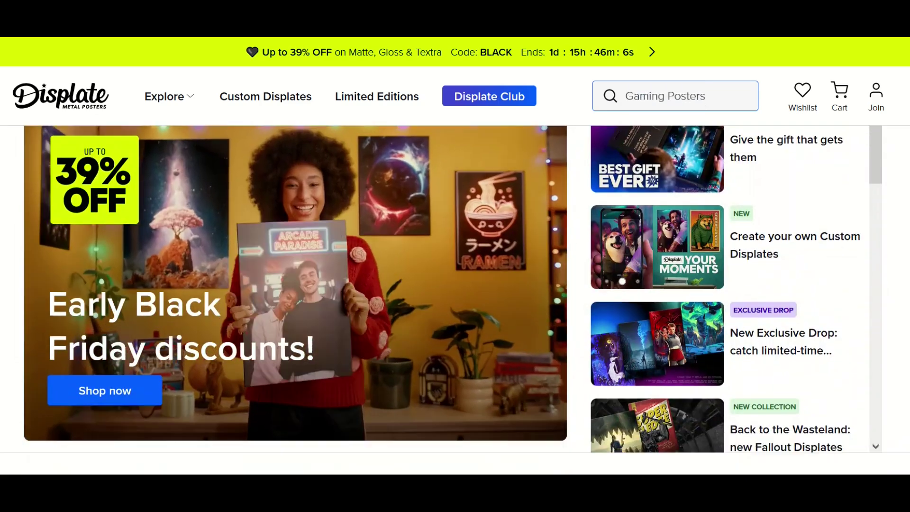
{"action": "scroll", "coordinate": [455, 300], "scroll_direction": "down", "scroll_amount": 7}
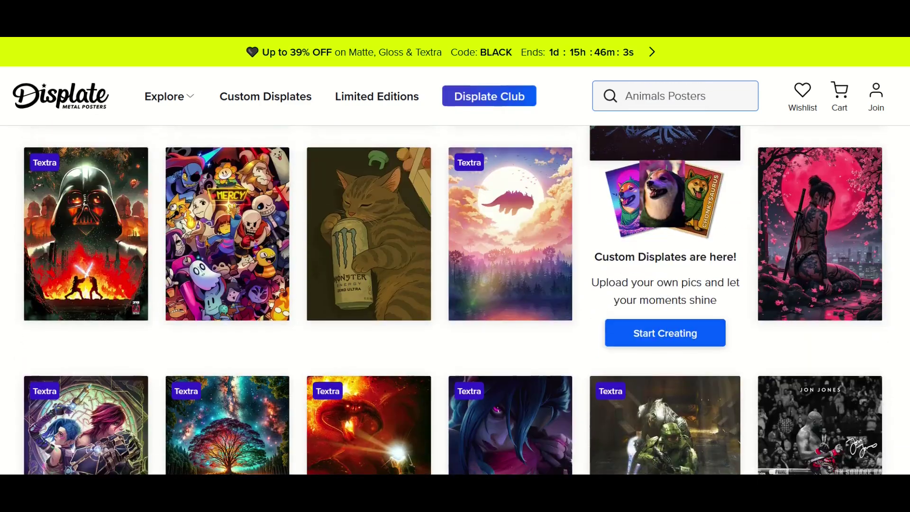
{"action": "scroll", "coordinate": [455, 300], "scroll_direction": "down", "scroll_amount": 8}
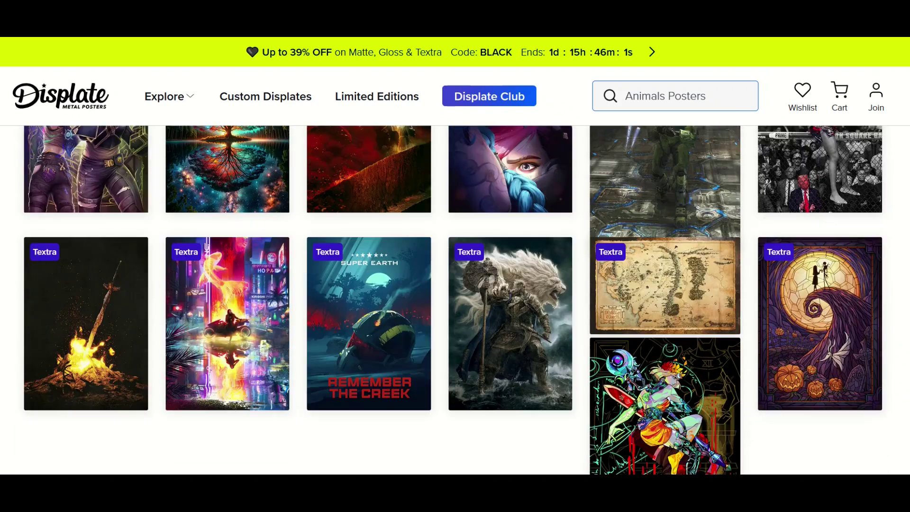
{"action": "scroll", "coordinate": [455, 300], "scroll_direction": "down", "scroll_amount": 4}
{"action": "scroll", "coordinate": [455, 300], "scroll_direction": "up", "scroll_amount": 4}
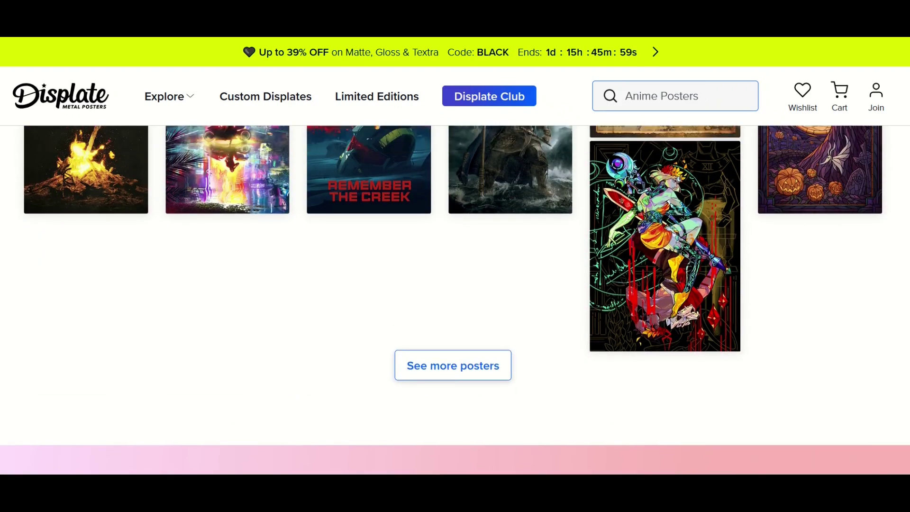
{"action": "scroll", "coordinate": [455, 300], "scroll_direction": "up", "scroll_amount": 3}
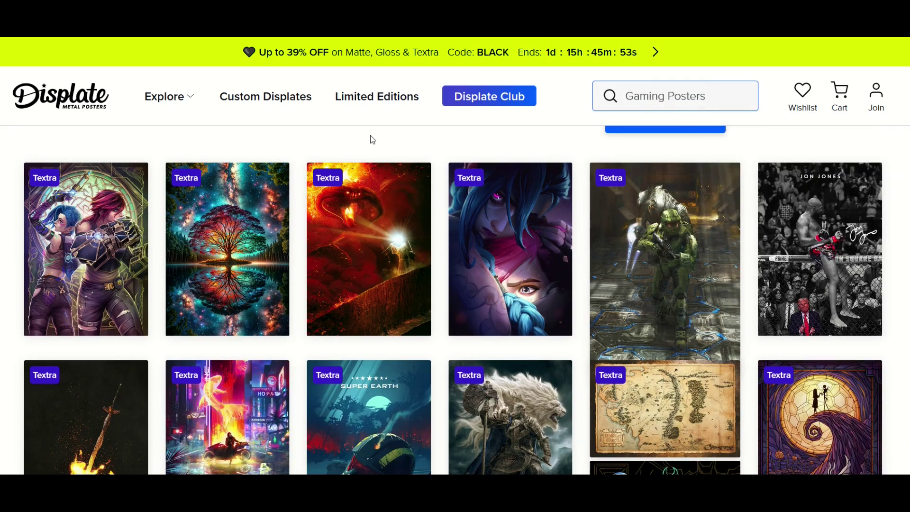
{"action": "scroll", "coordinate": [373, 140], "scroll_direction": "up", "scroll_amount": 10}
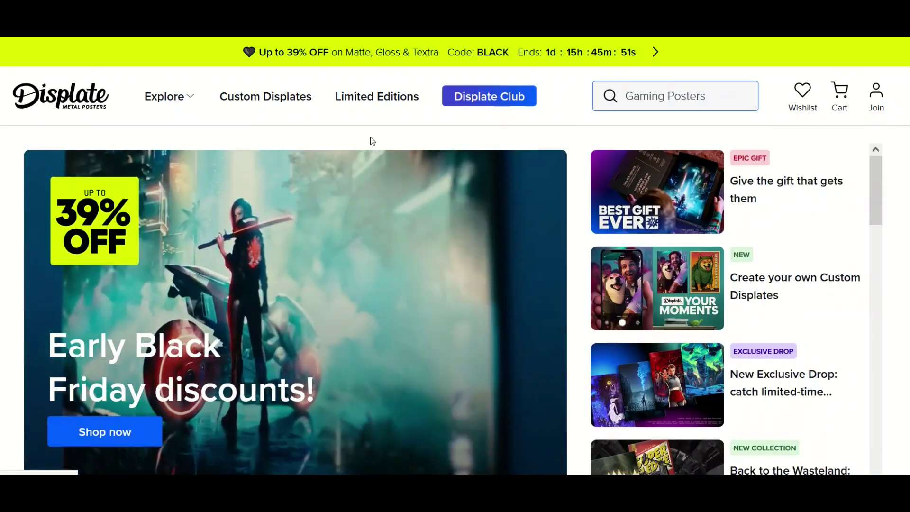